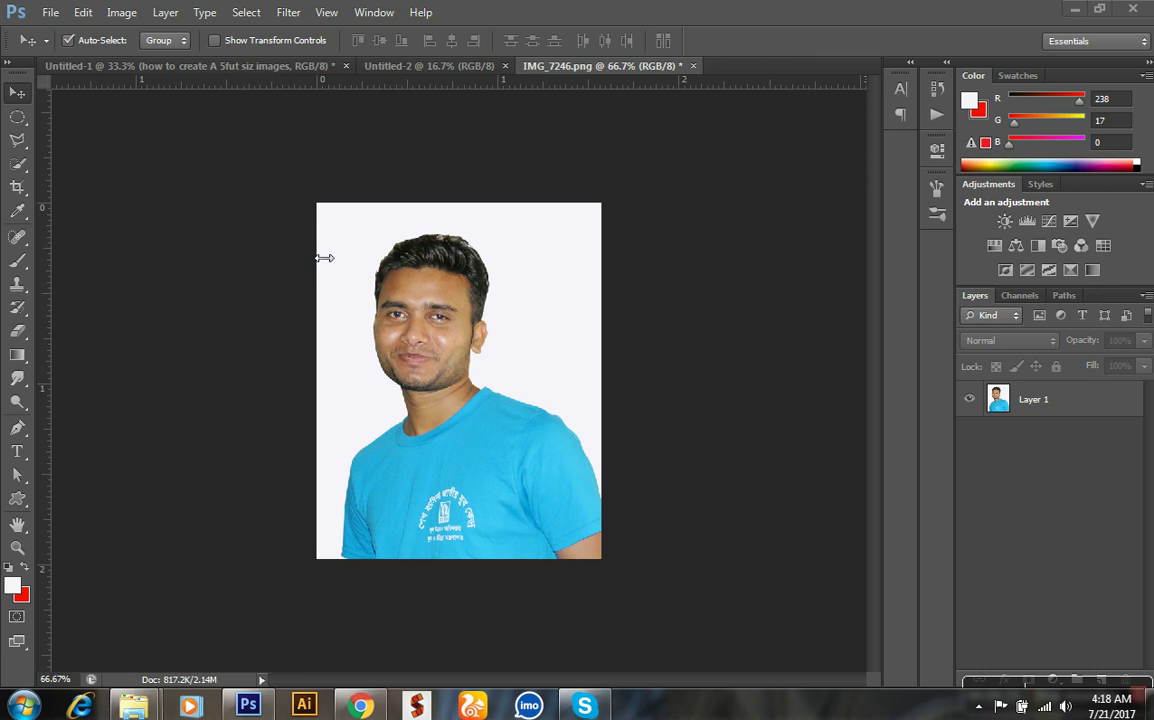
Switch from Untitled-1 back to the IMG_7246.png portrait and open the Image menu.
click(157, 66)
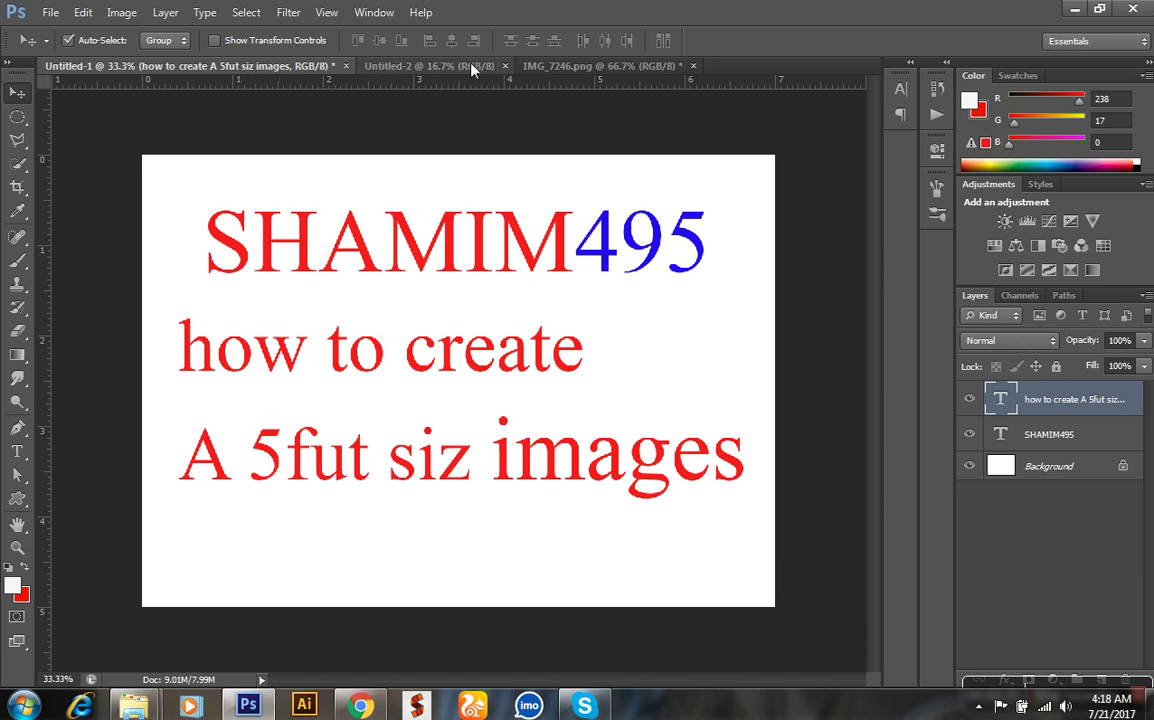
click(587, 67)
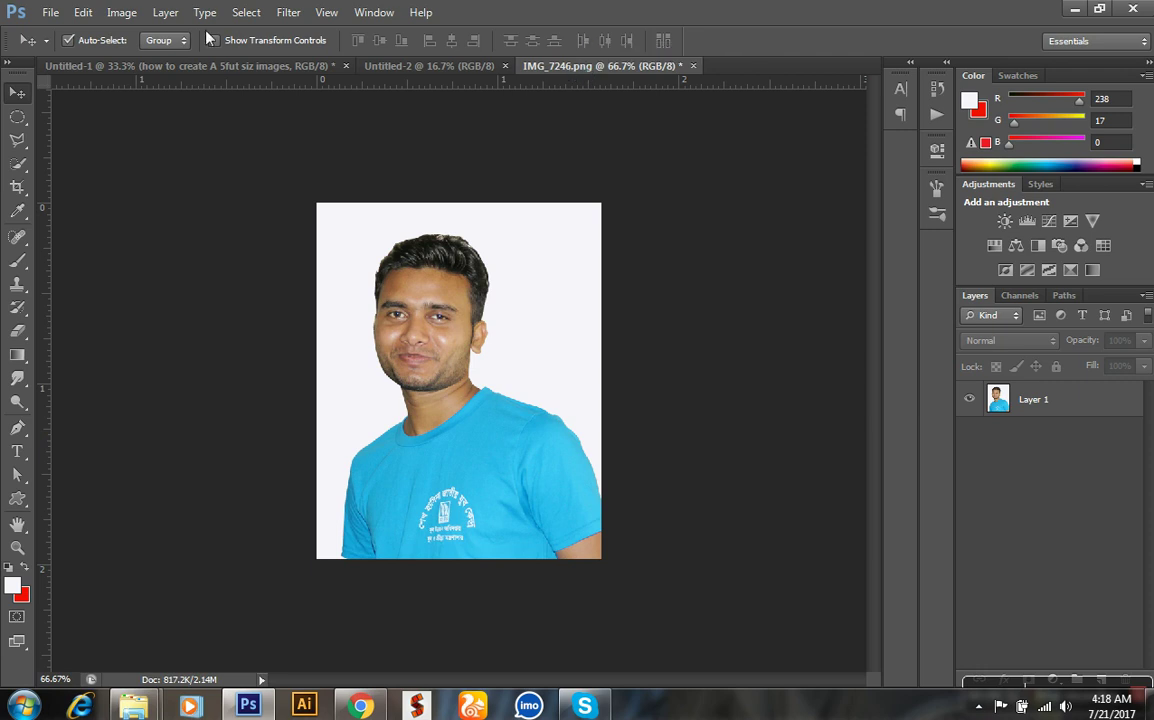
click(122, 13)
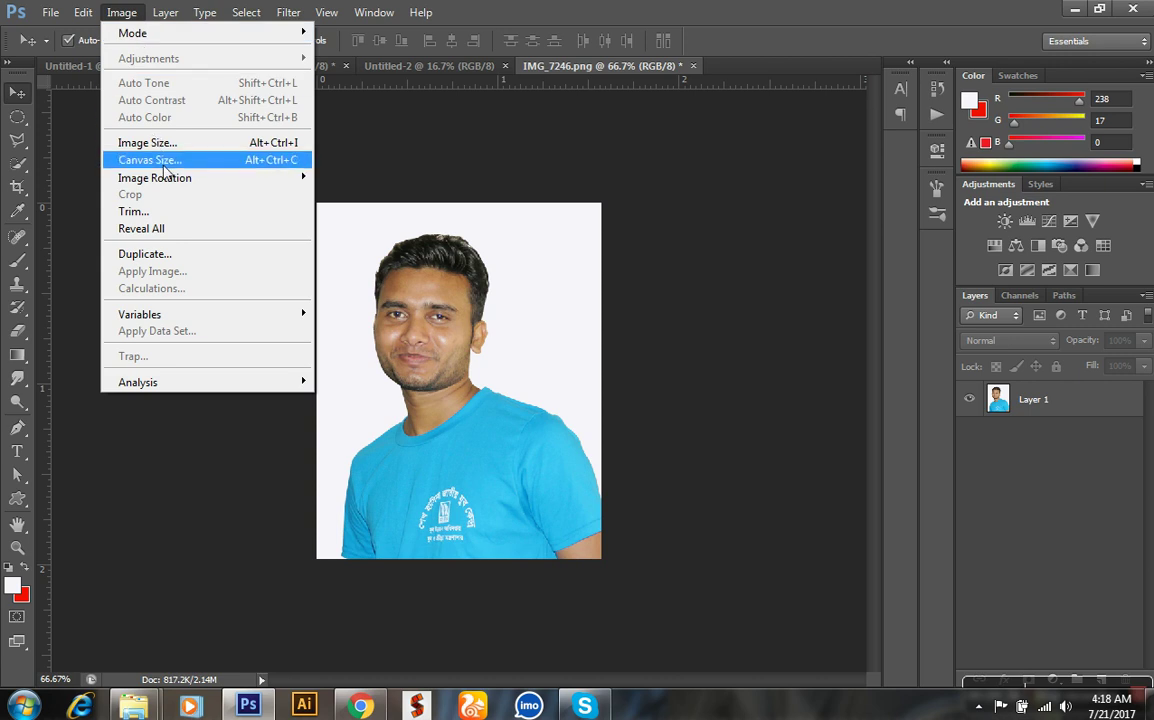
mouse_move(155, 178)
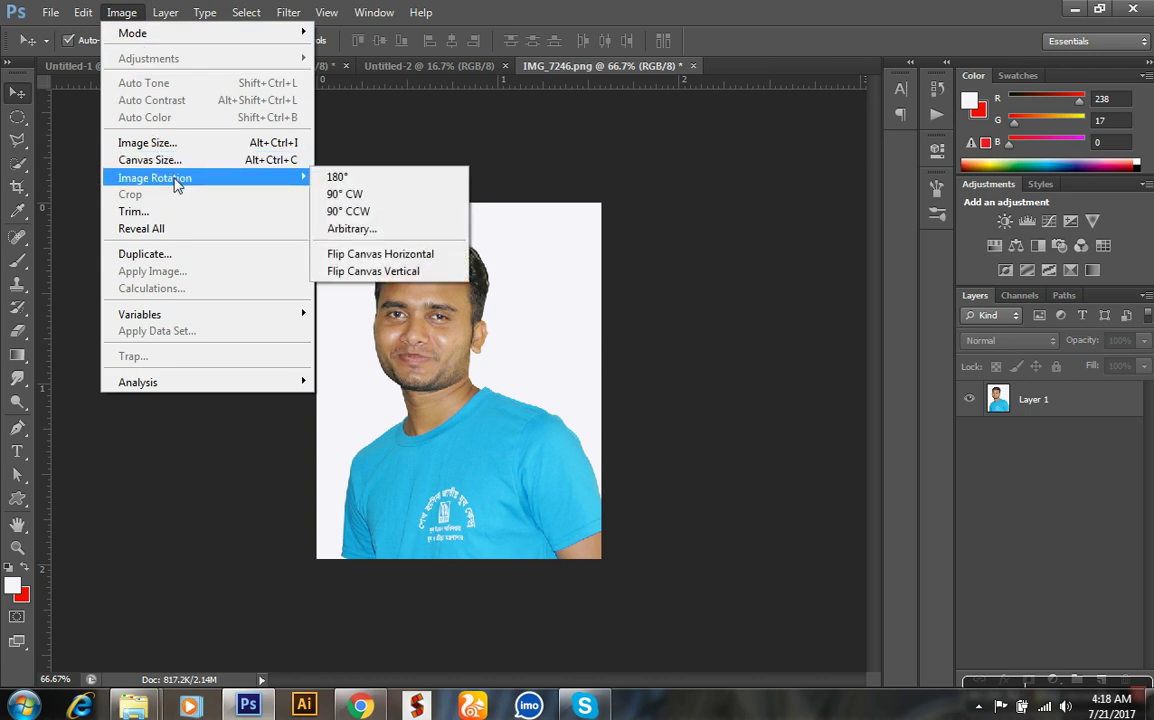
click(163, 160)
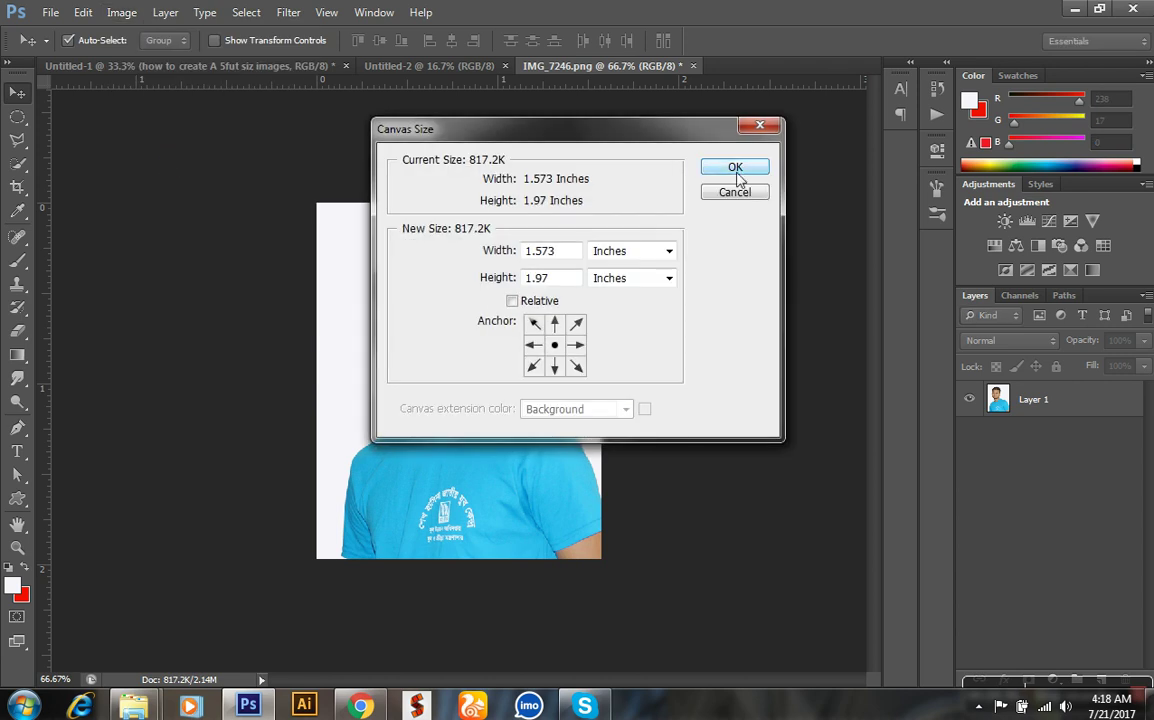
click(760, 126)
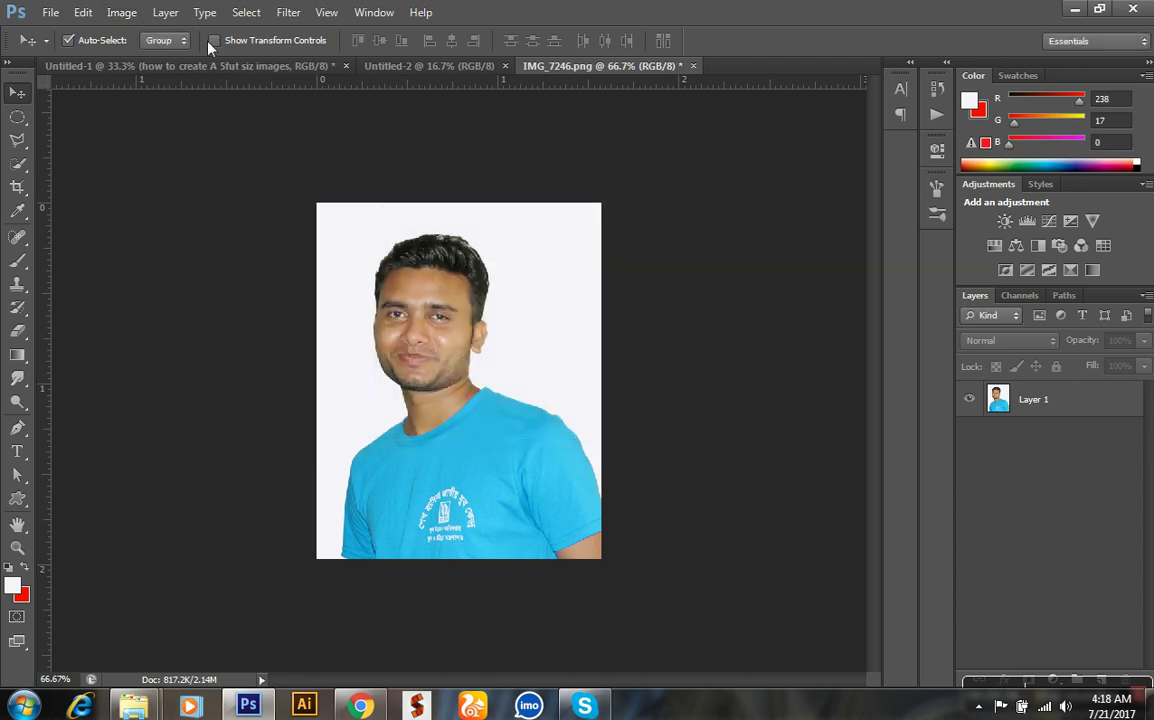
click(124, 14)
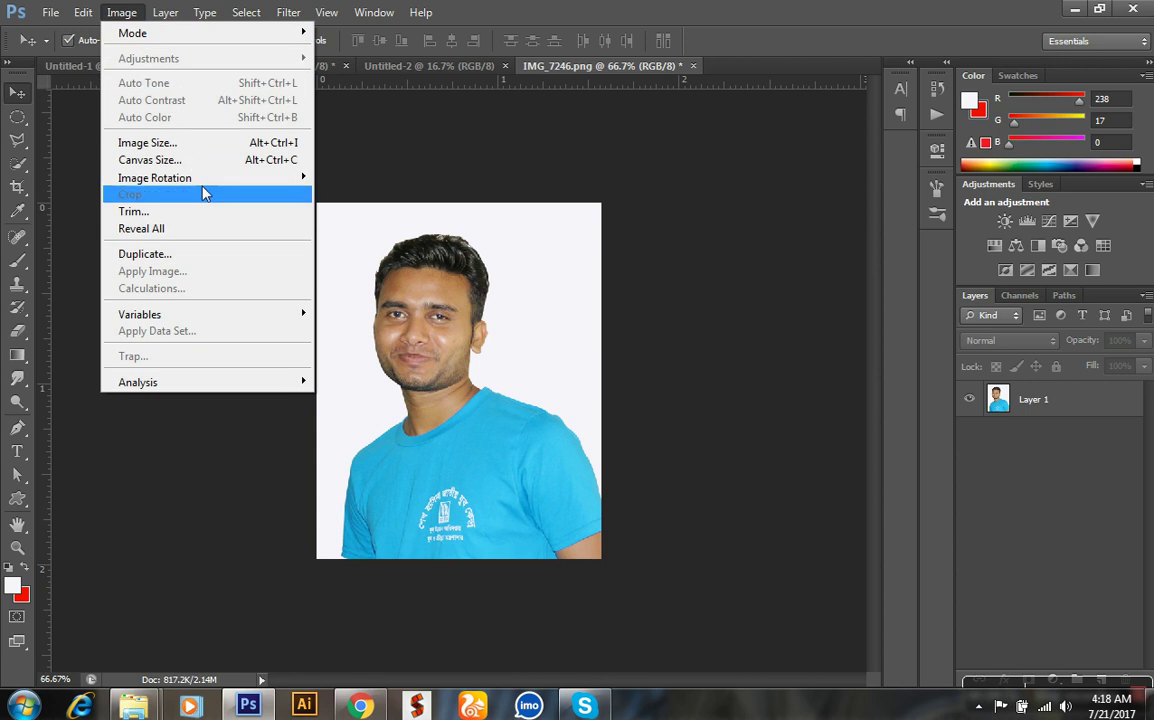
mouse_move(155, 178)
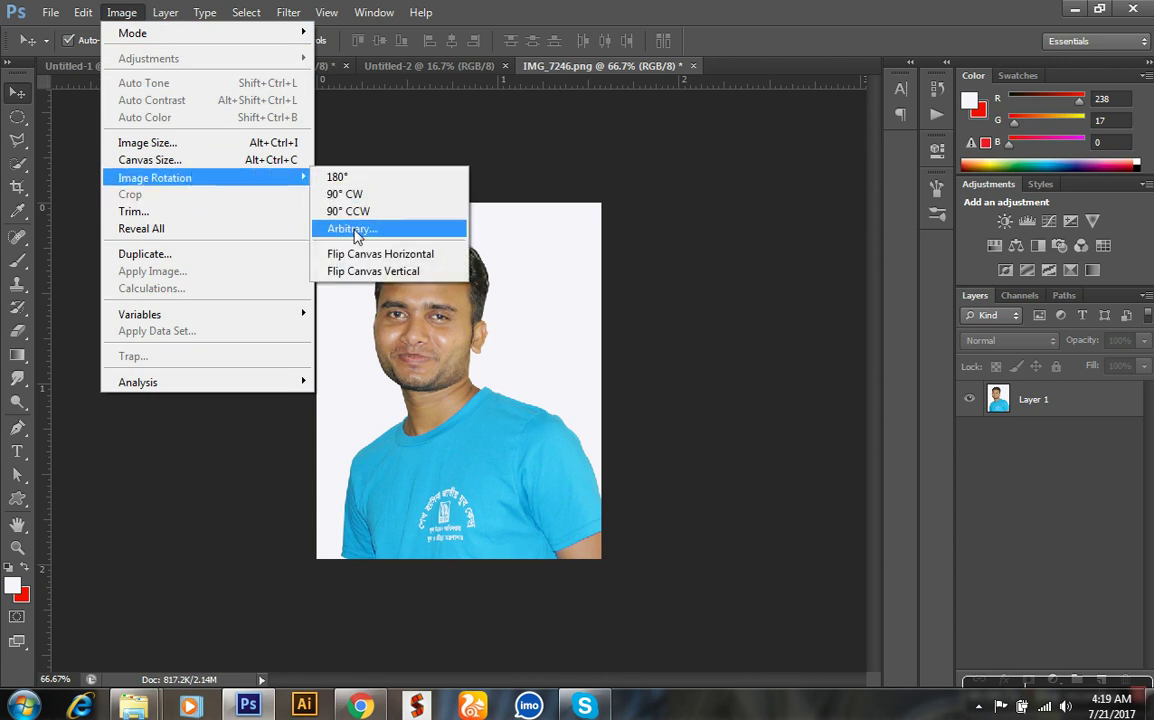
click(356, 234)
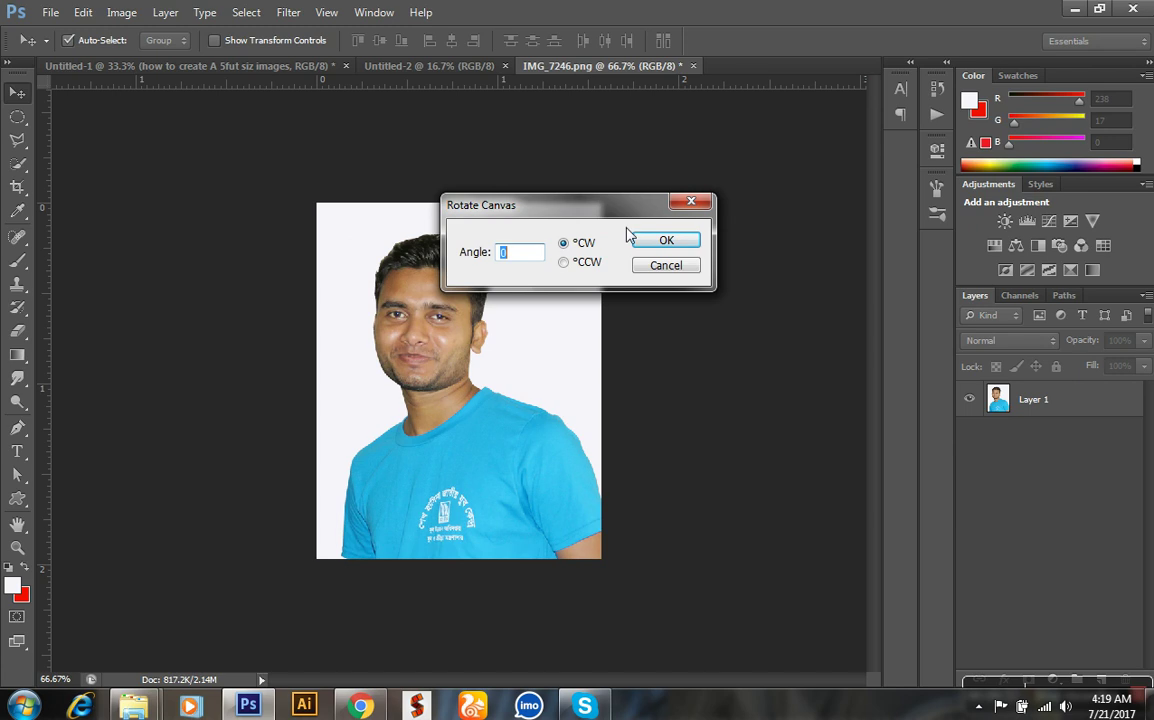
click(690, 201)
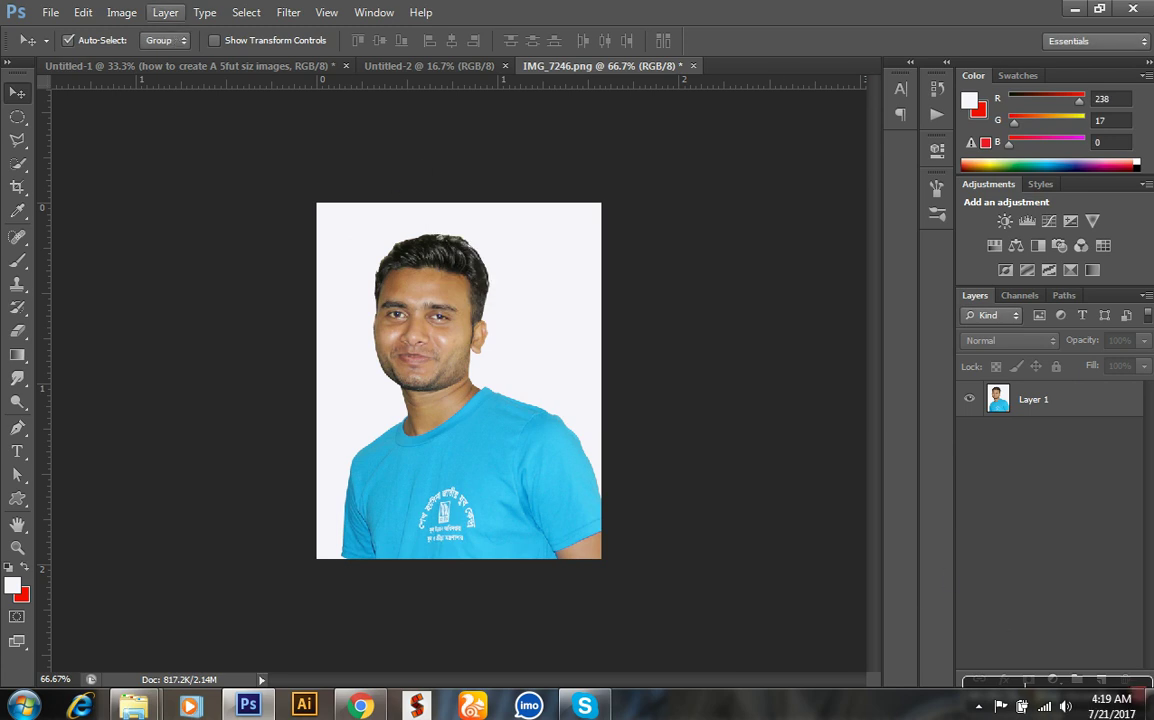
click(122, 13)
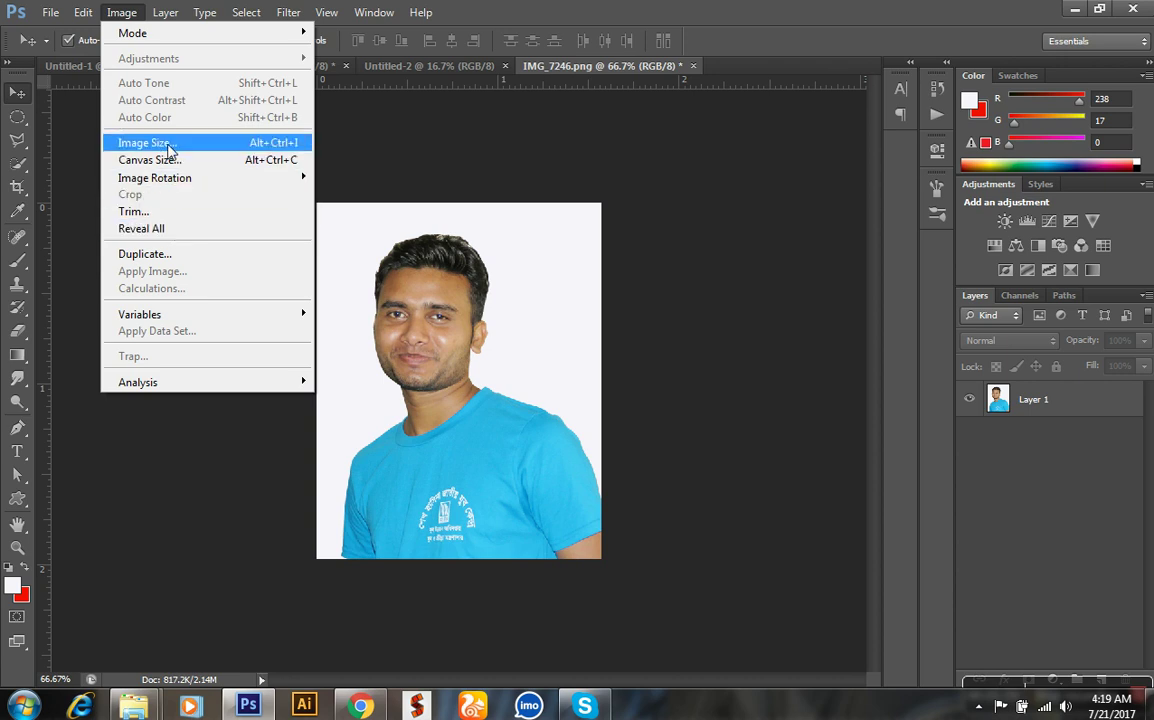
Set the portrait's Image Size to 1.5 × 2 inches at 300 pixels/inch (450 × 600 px).
click(170, 148)
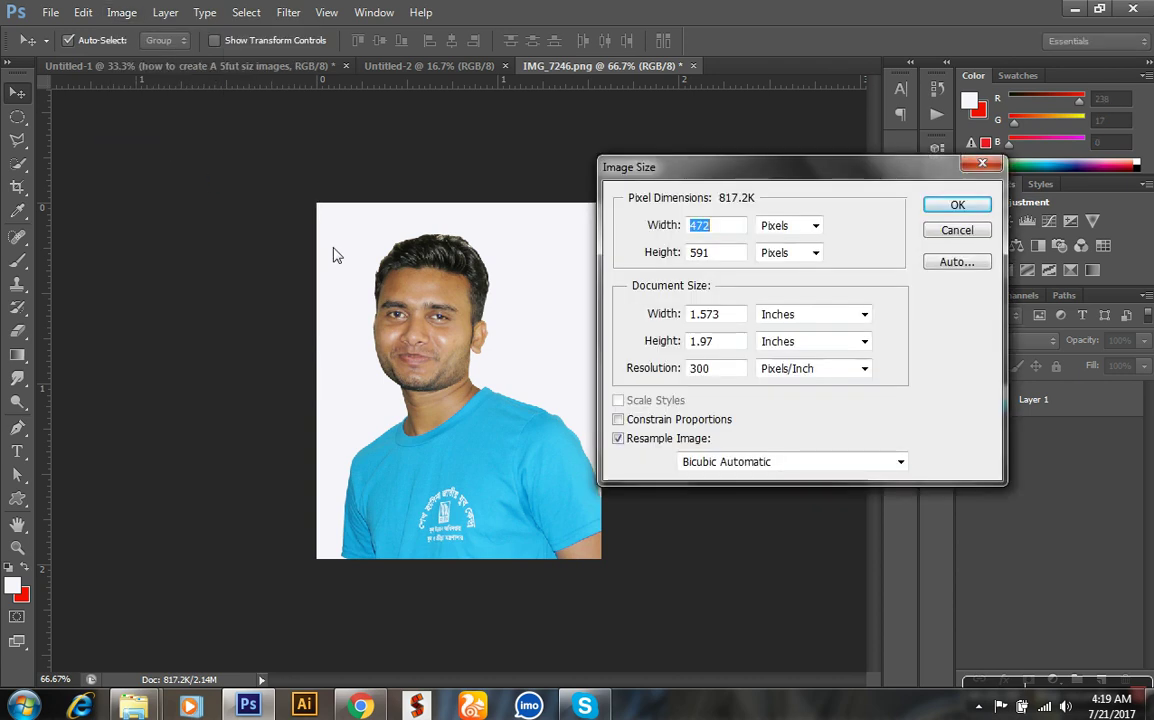
click(743, 321)
drag(743, 321, 687, 318)
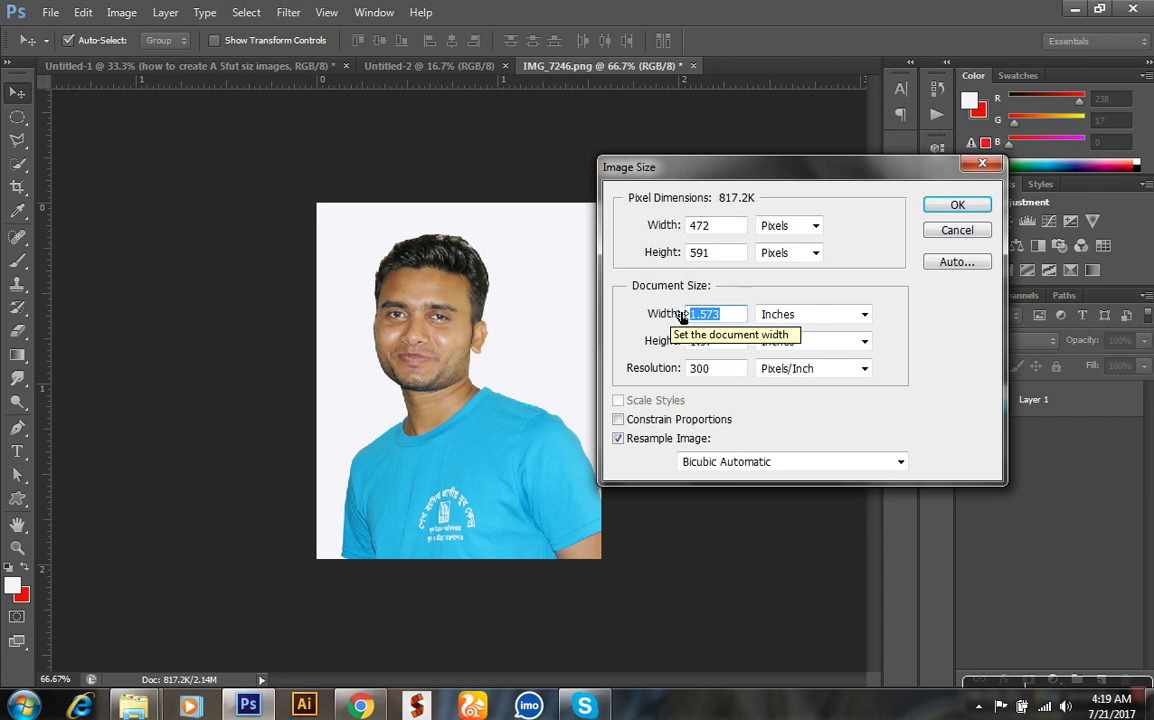
text(1)
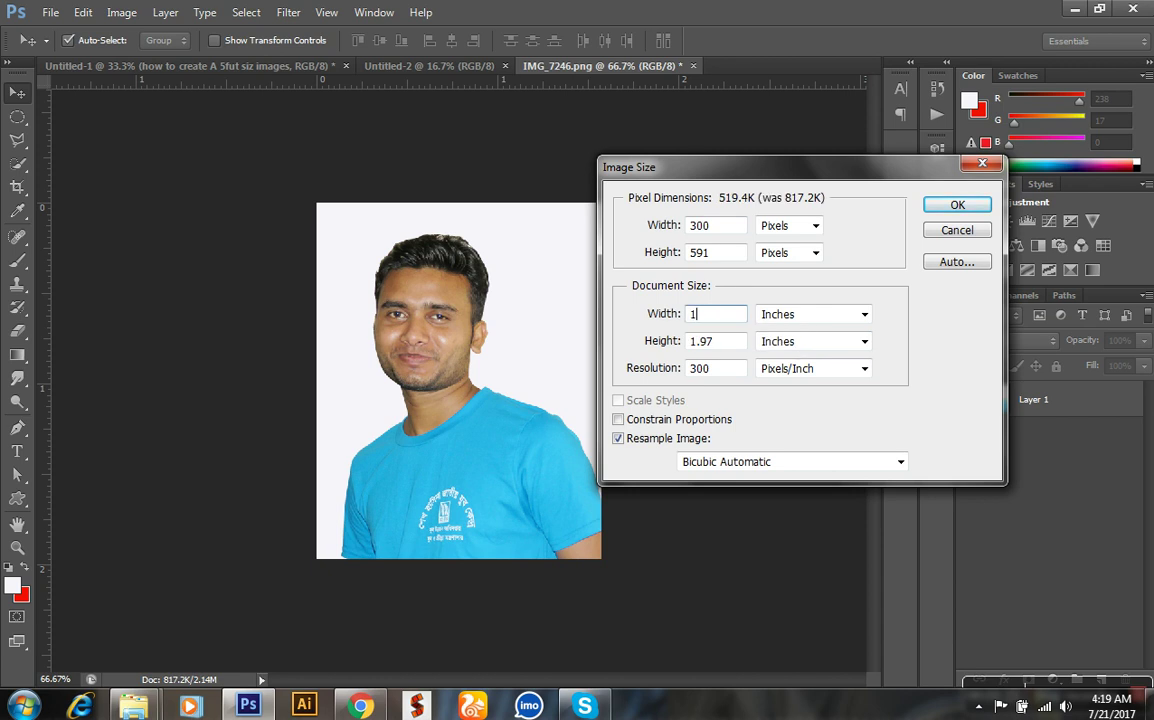
text(.5)
drag(734, 341, 686, 345)
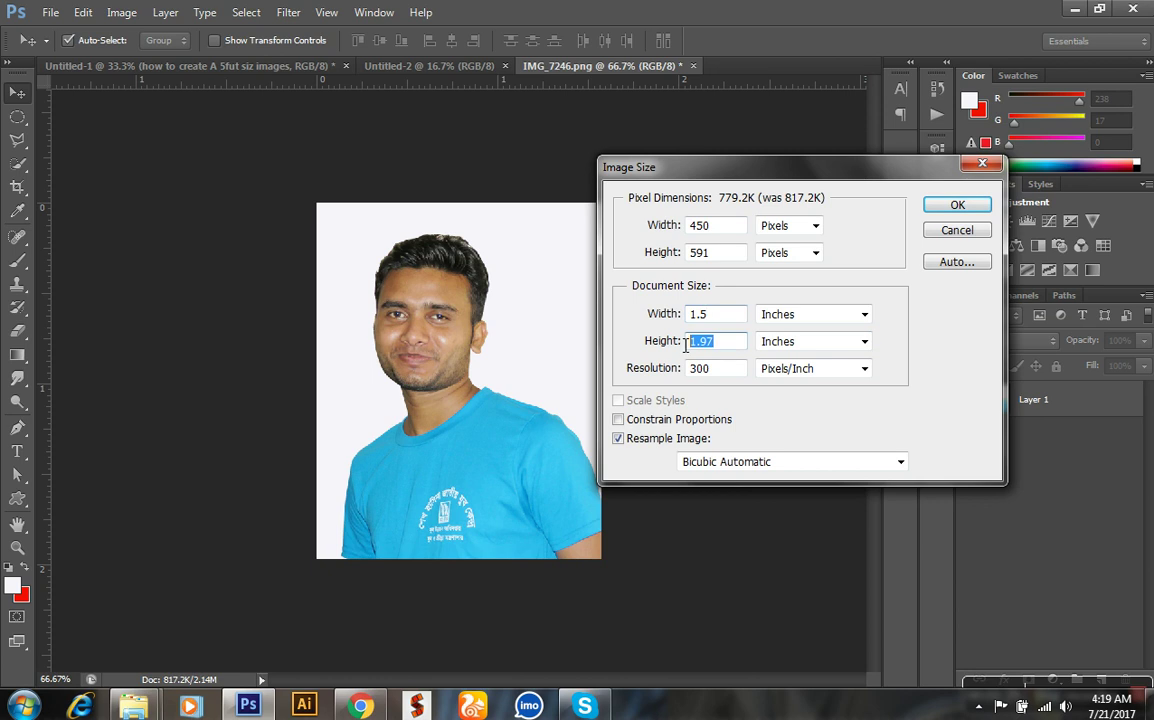
text(2)
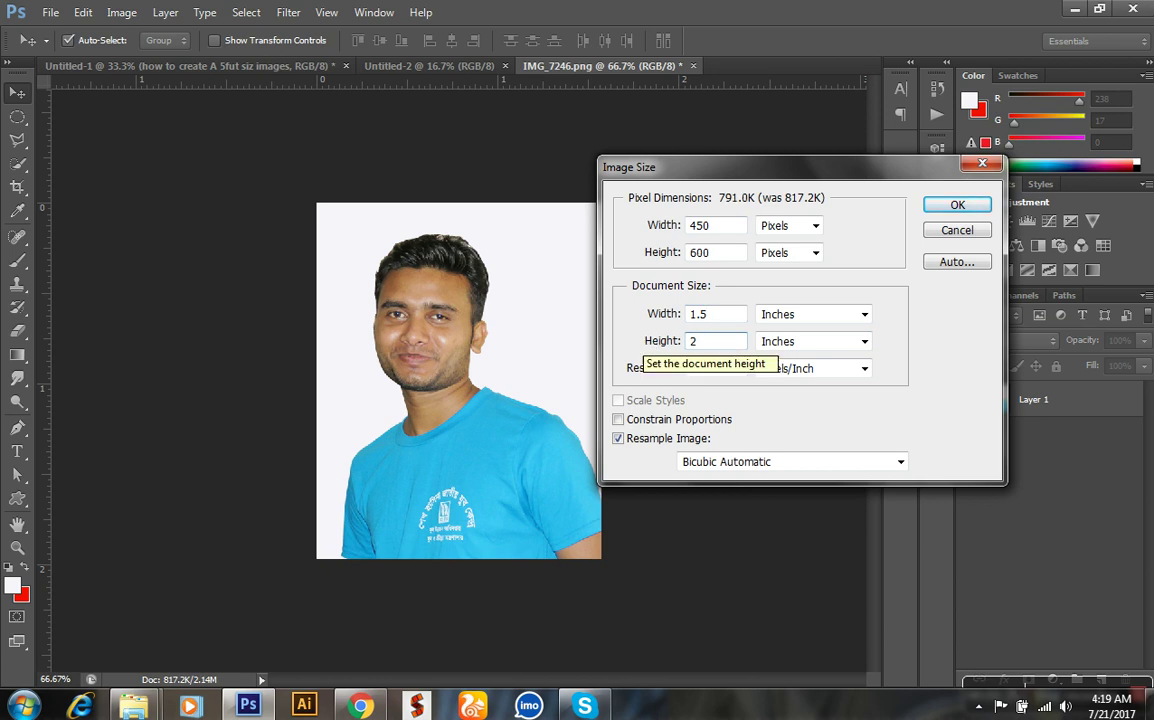
click(957, 205)
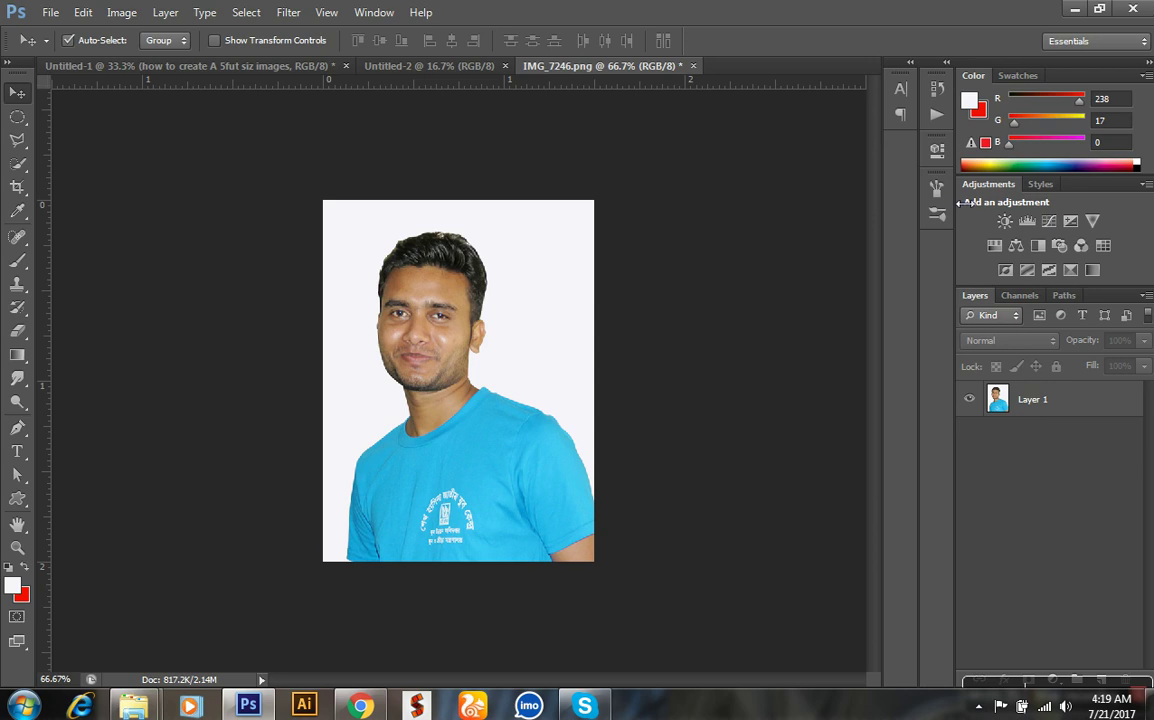
Set up a 4 cm × 5 cm crop and frame the portrait's head and shoulders.
click(18, 188)
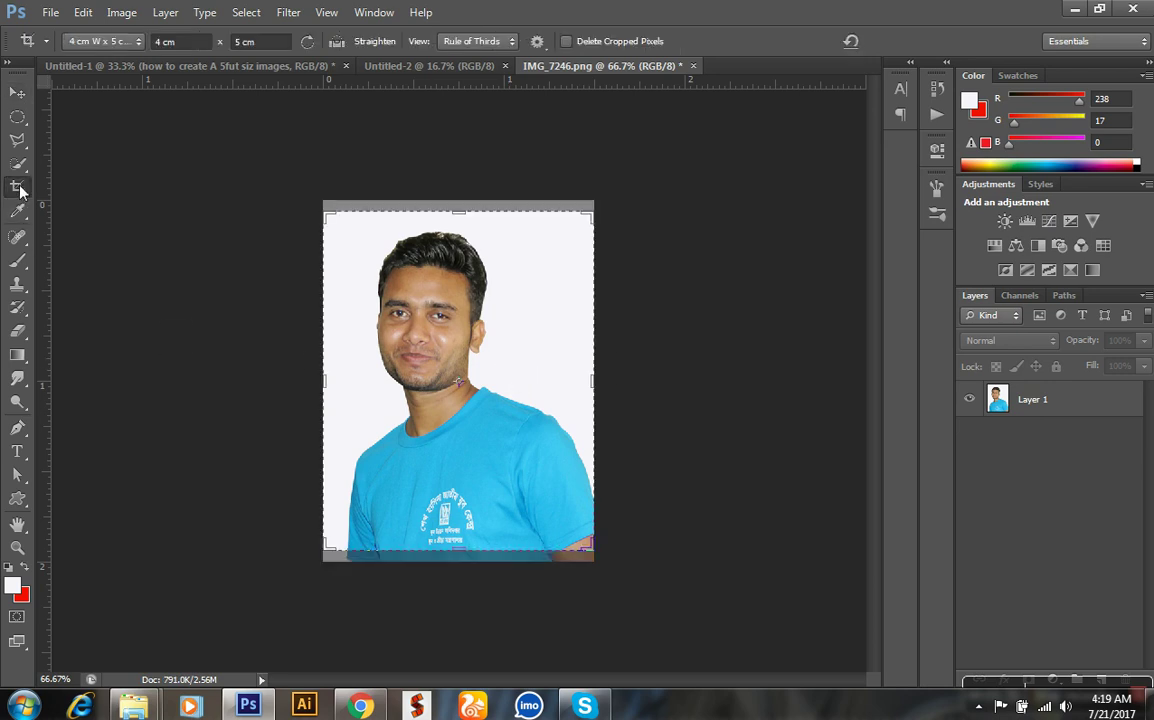
click(190, 48)
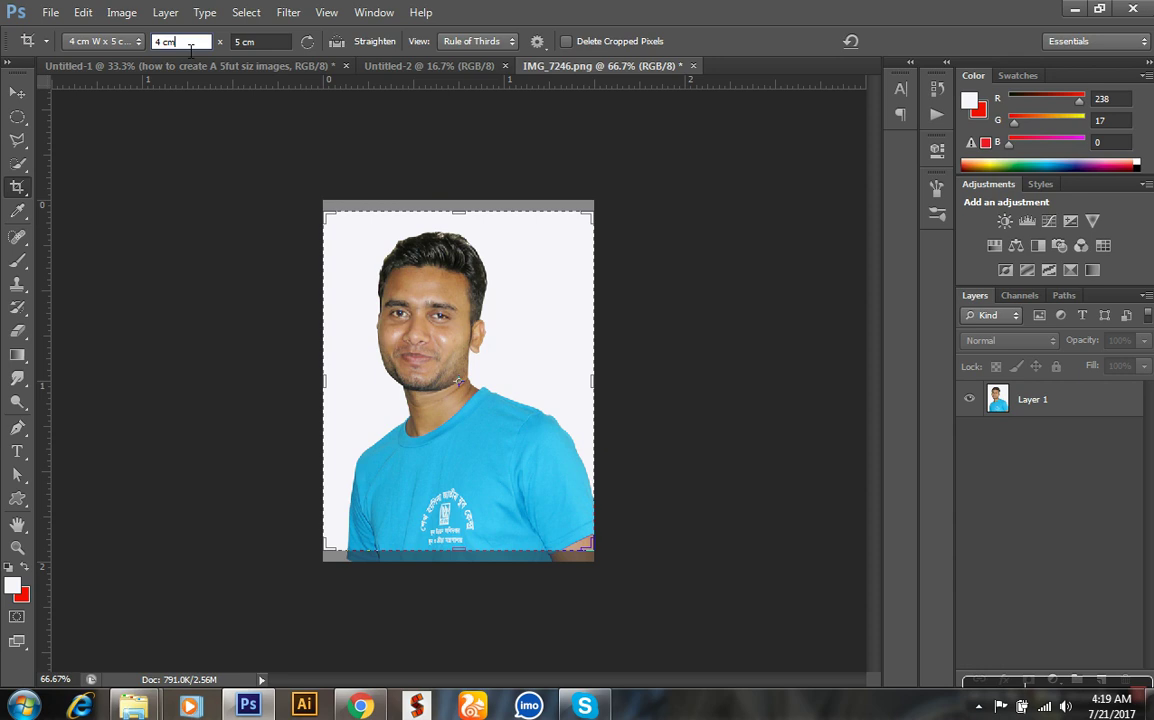
click(241, 43)
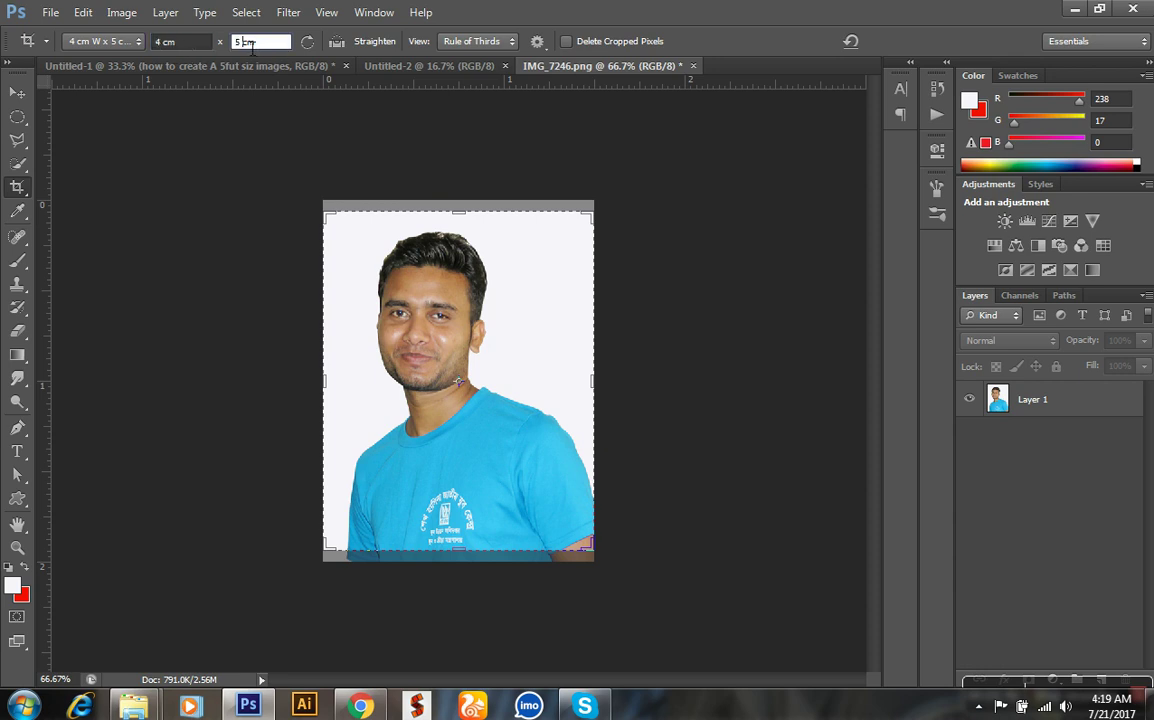
click(330, 219)
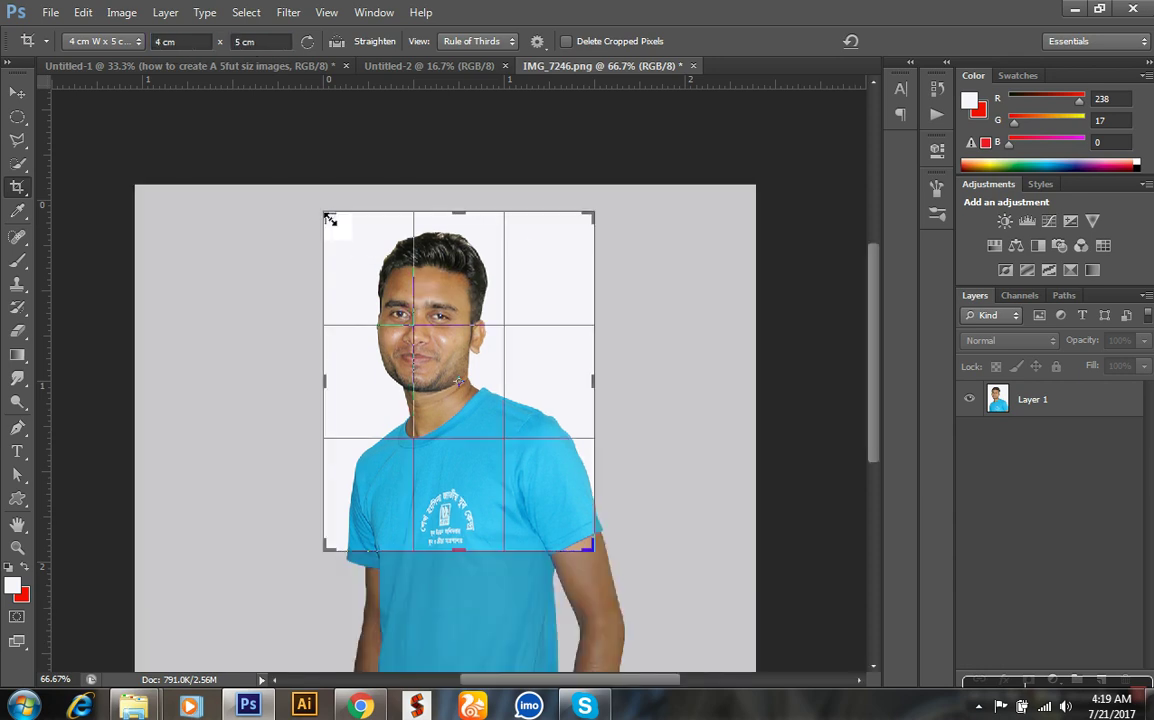
click(330, 219)
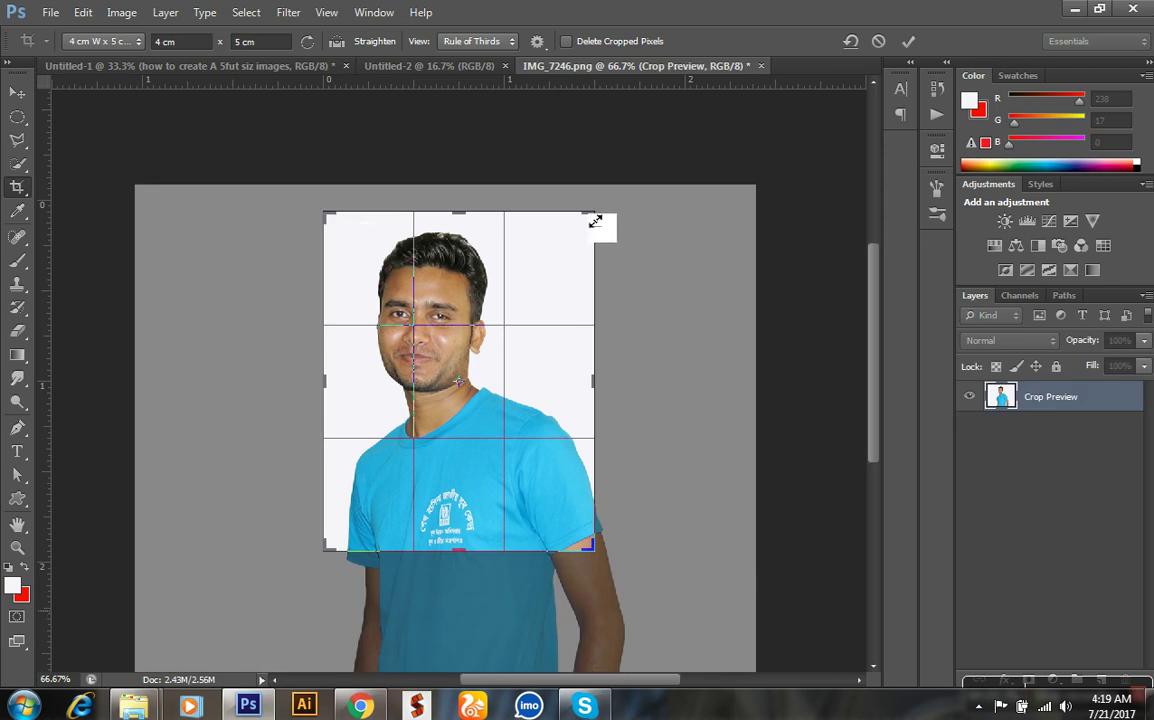
drag(588, 222, 589, 230)
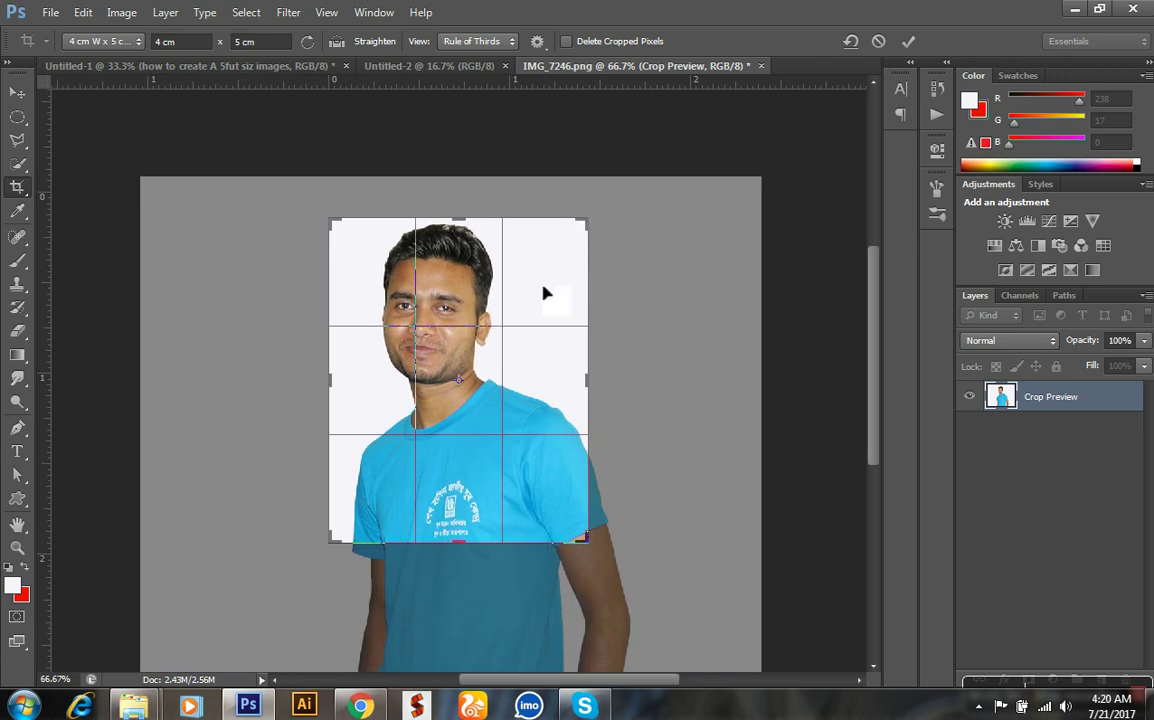
key(Return)
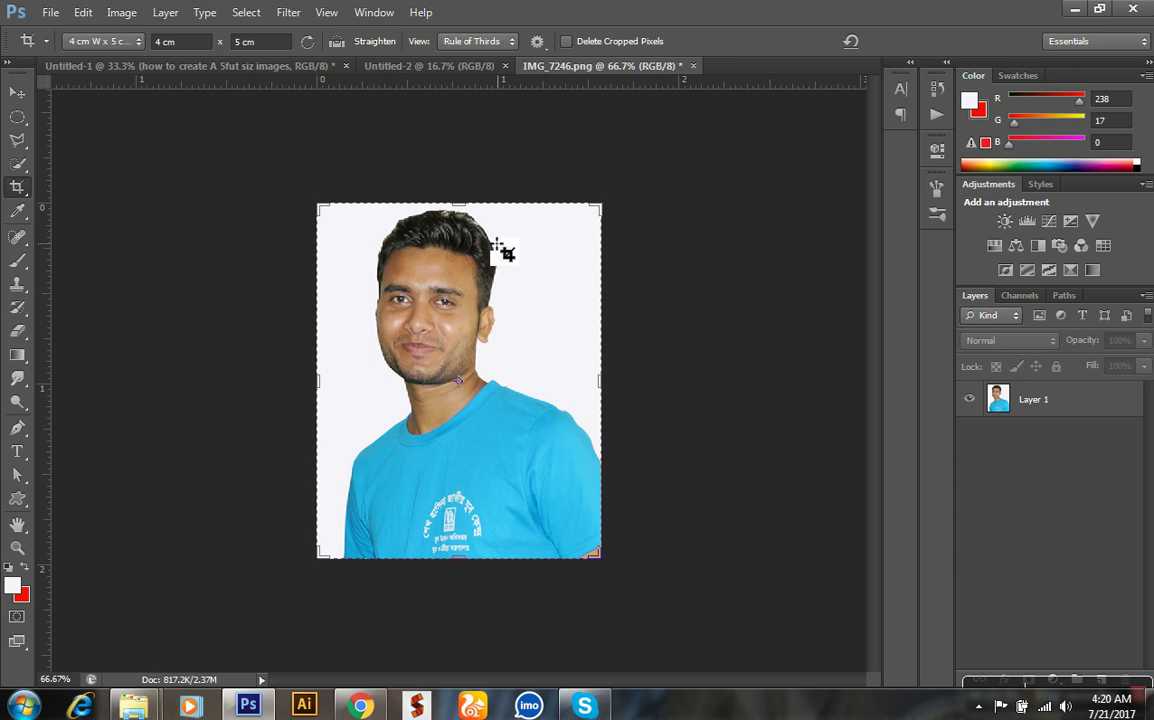
Redo the 4 × 5 cm crop and confirm it in the 'Crop the image?' prompt.
click(170, 45)
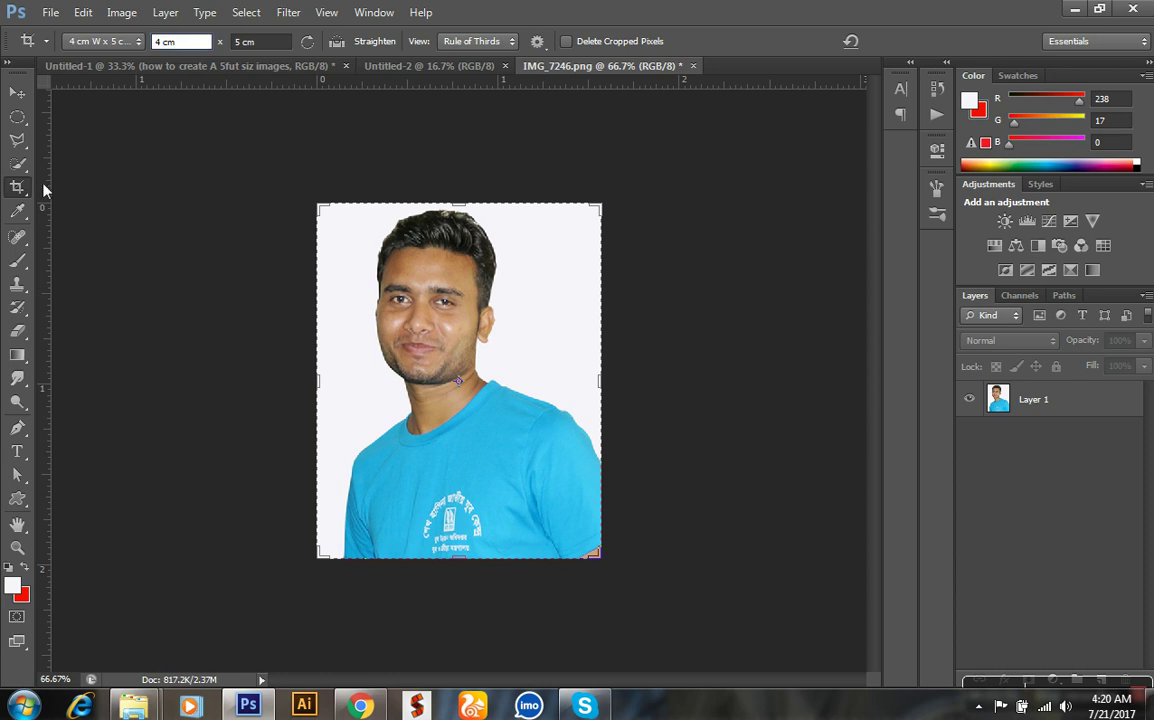
click(373, 240)
key(Return)
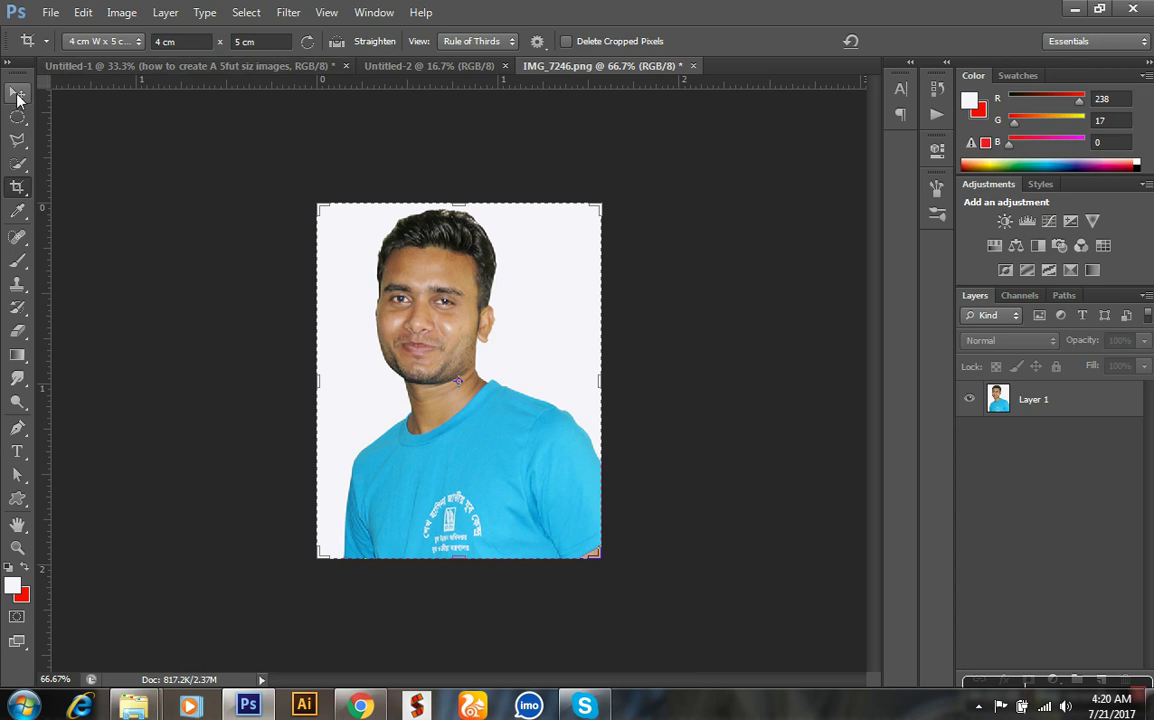
click(18, 95)
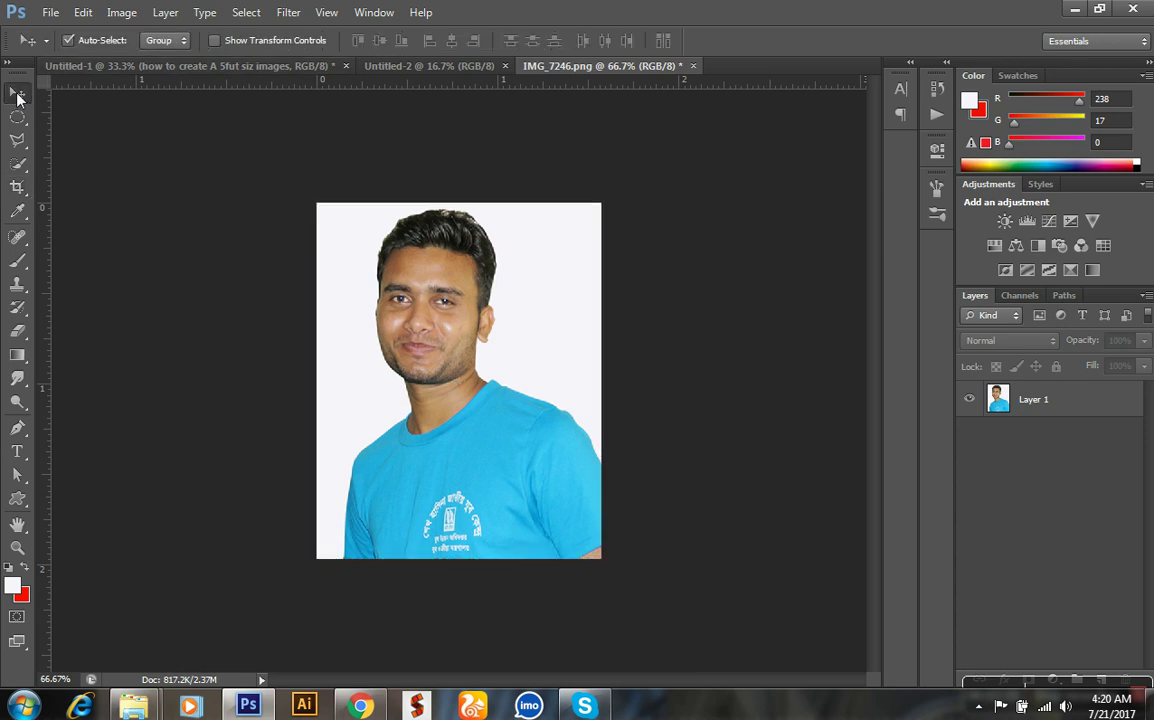
click(25, 189)
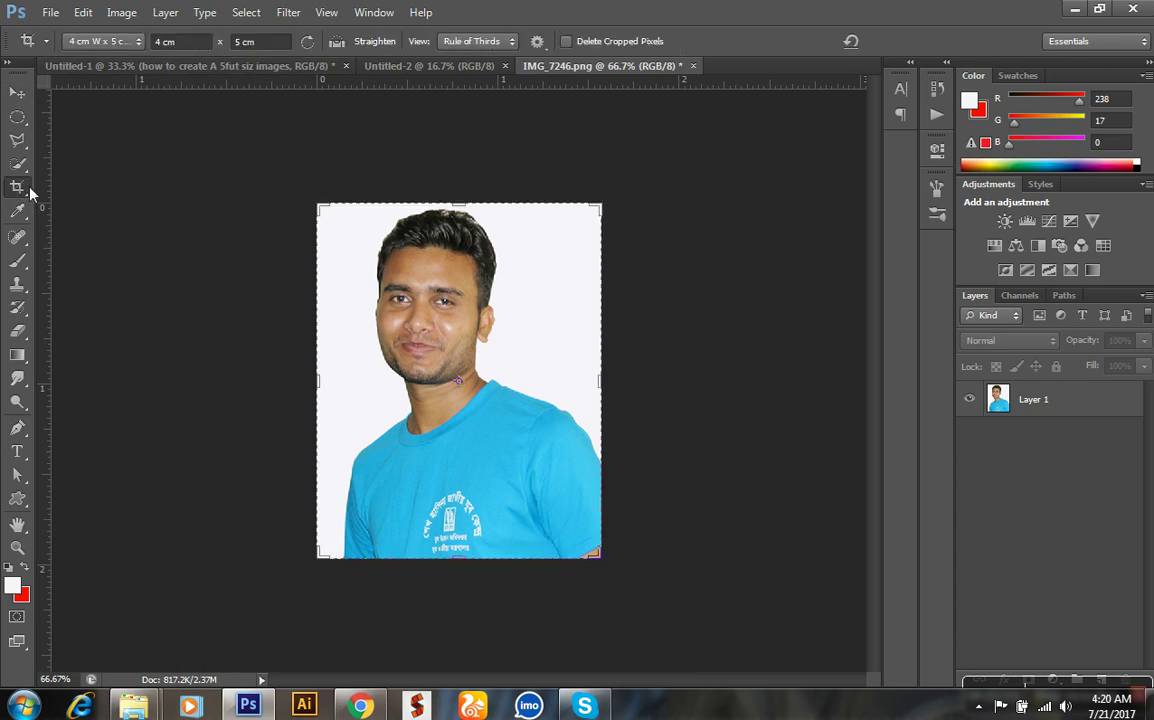
click(323, 207)
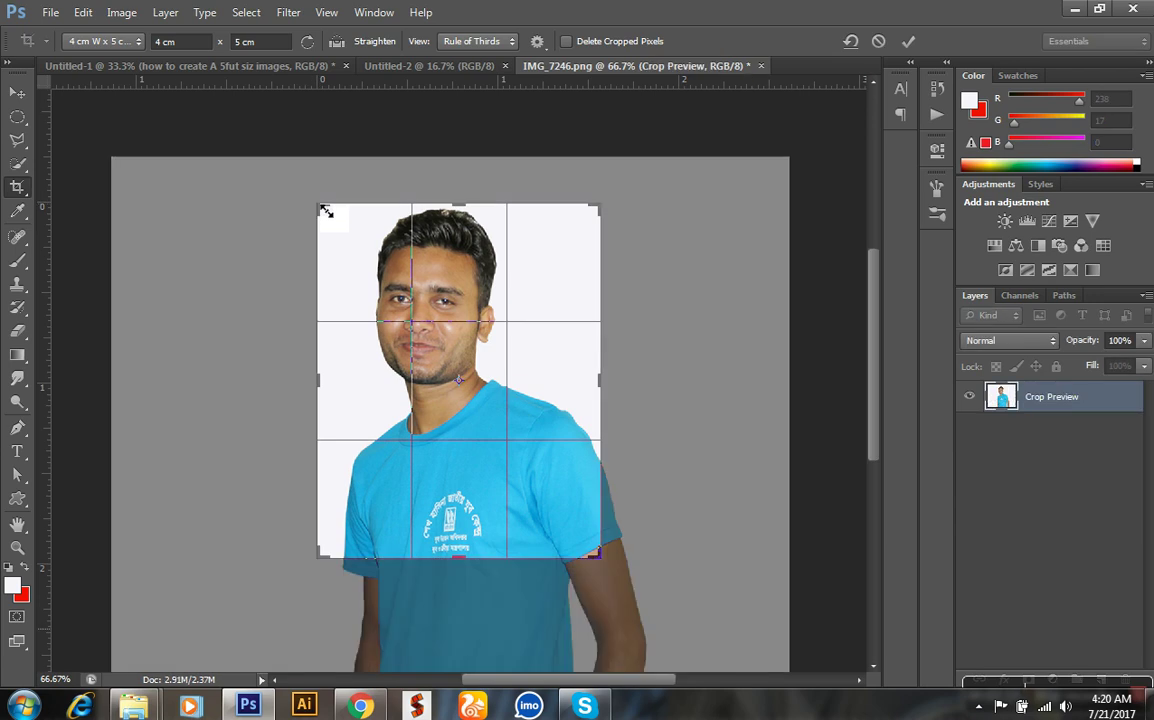
click(17, 93)
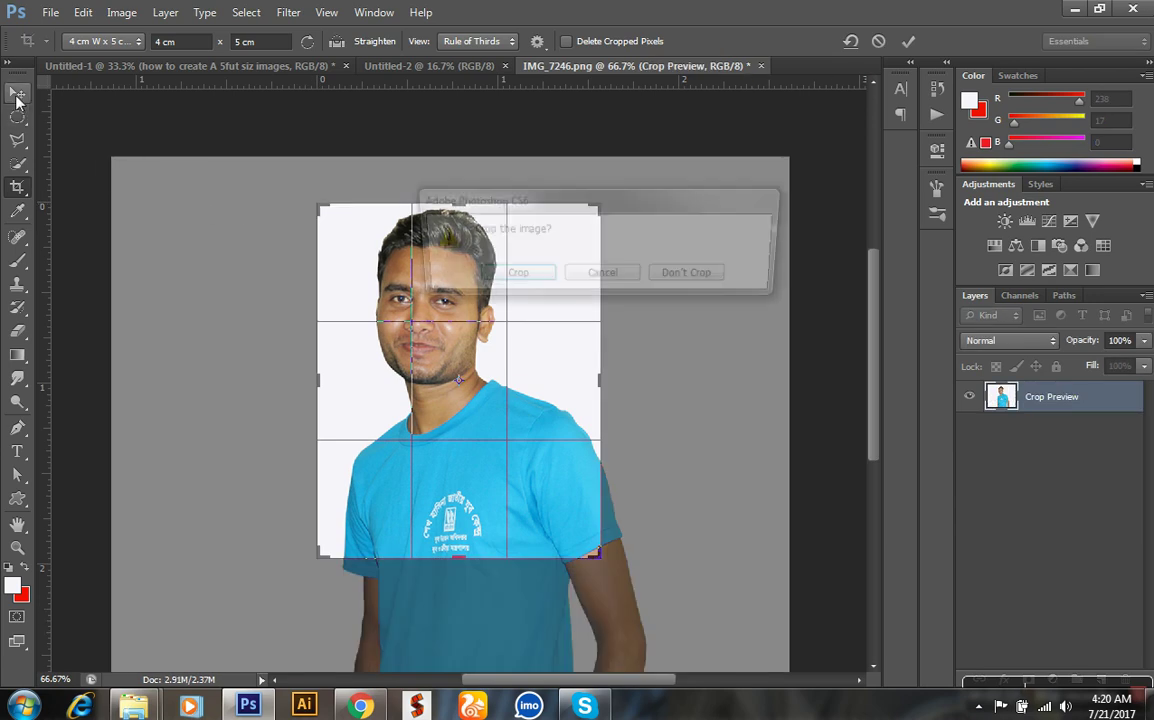
click(510, 276)
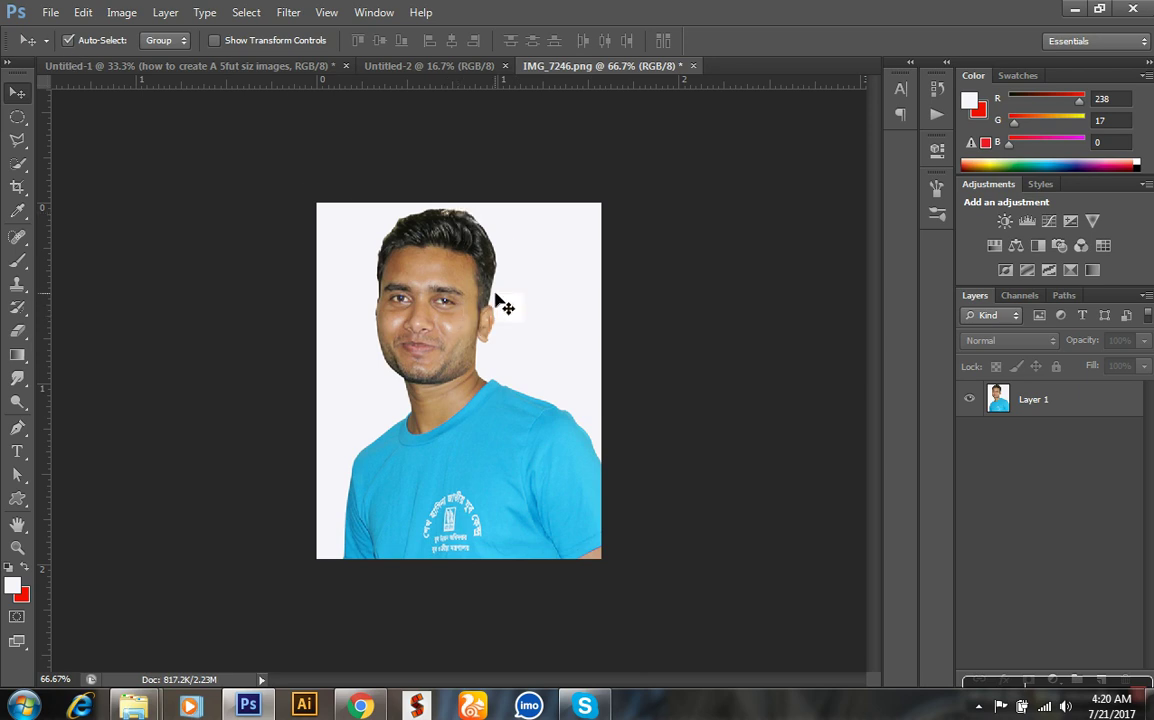
mouse_move(489, 305)
mouse_down()
mouse_move(463, 70)
mouse_move(457, 100)
mouse_up()
drag(428, 204, 429, 205)
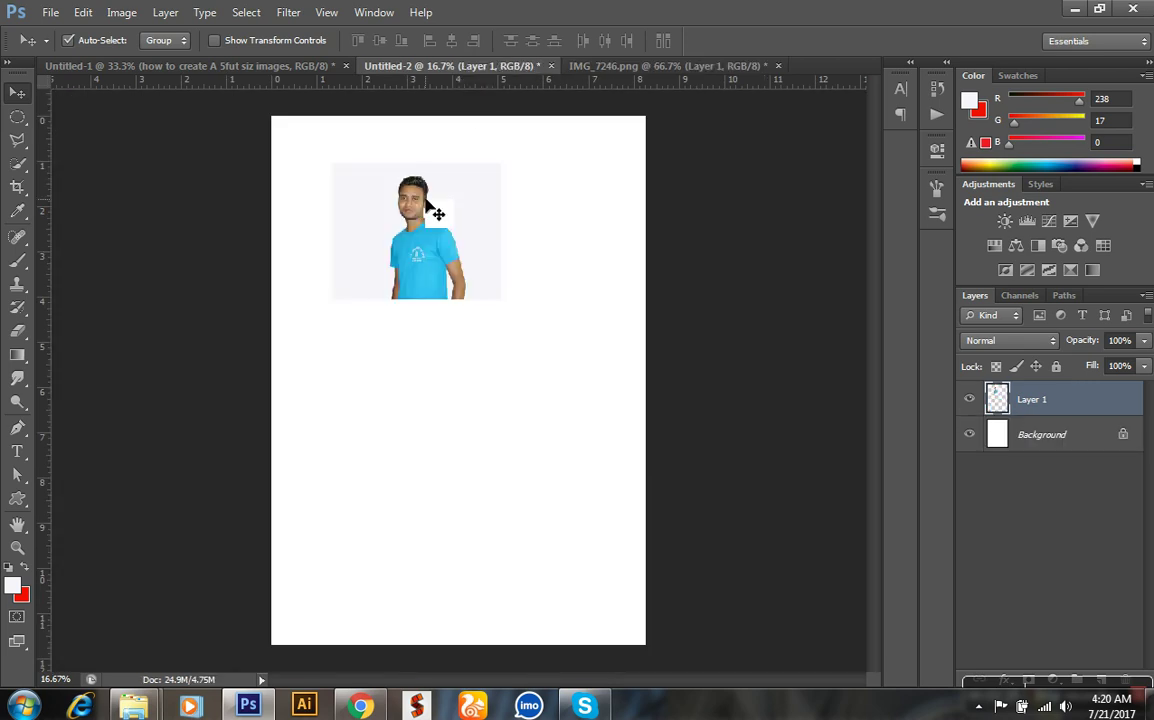
key(ctrl+z)
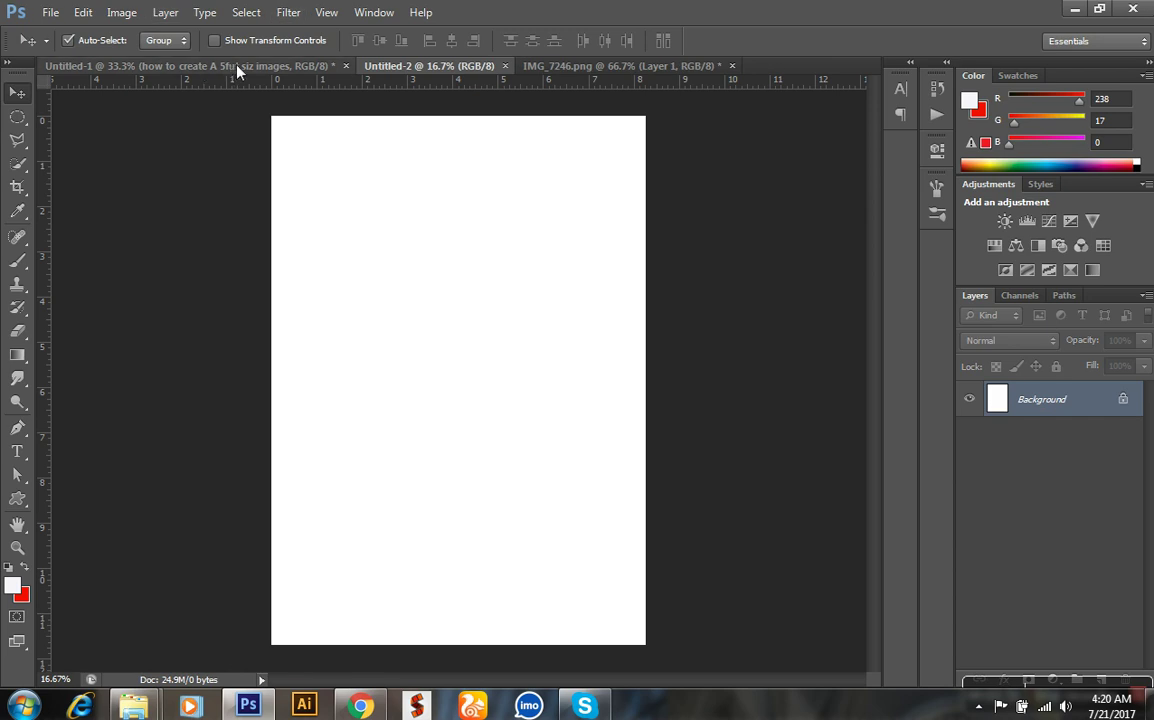
click(577, 66)
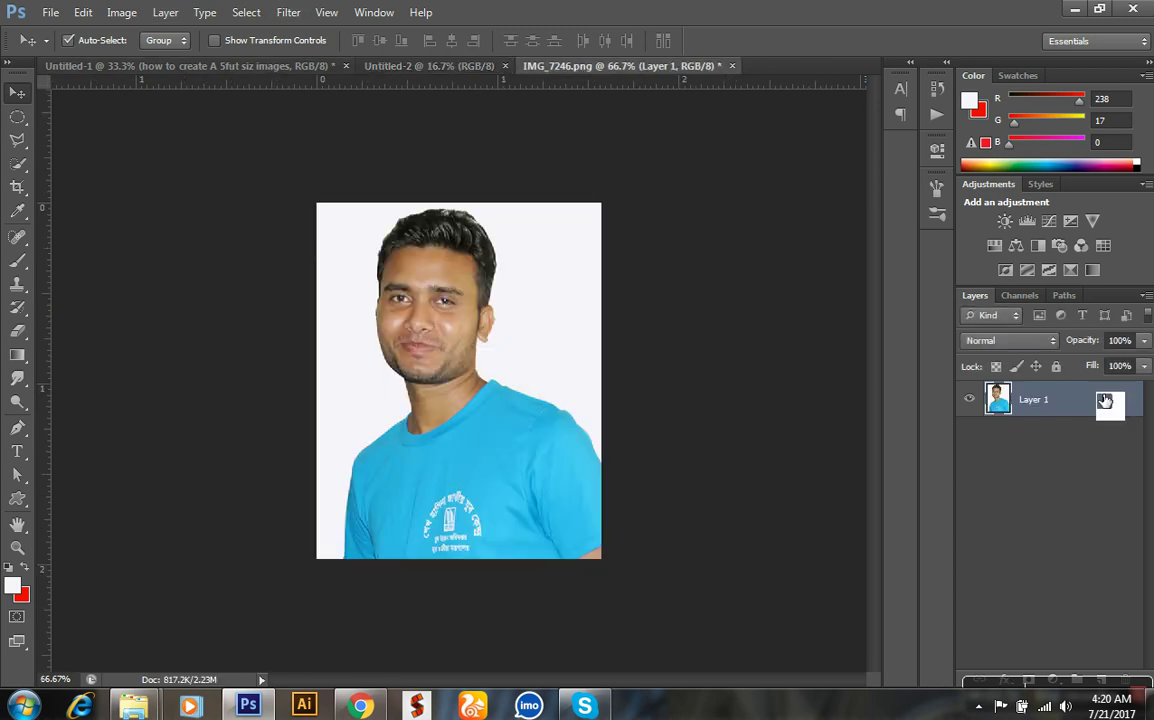
double_click(1138, 400)
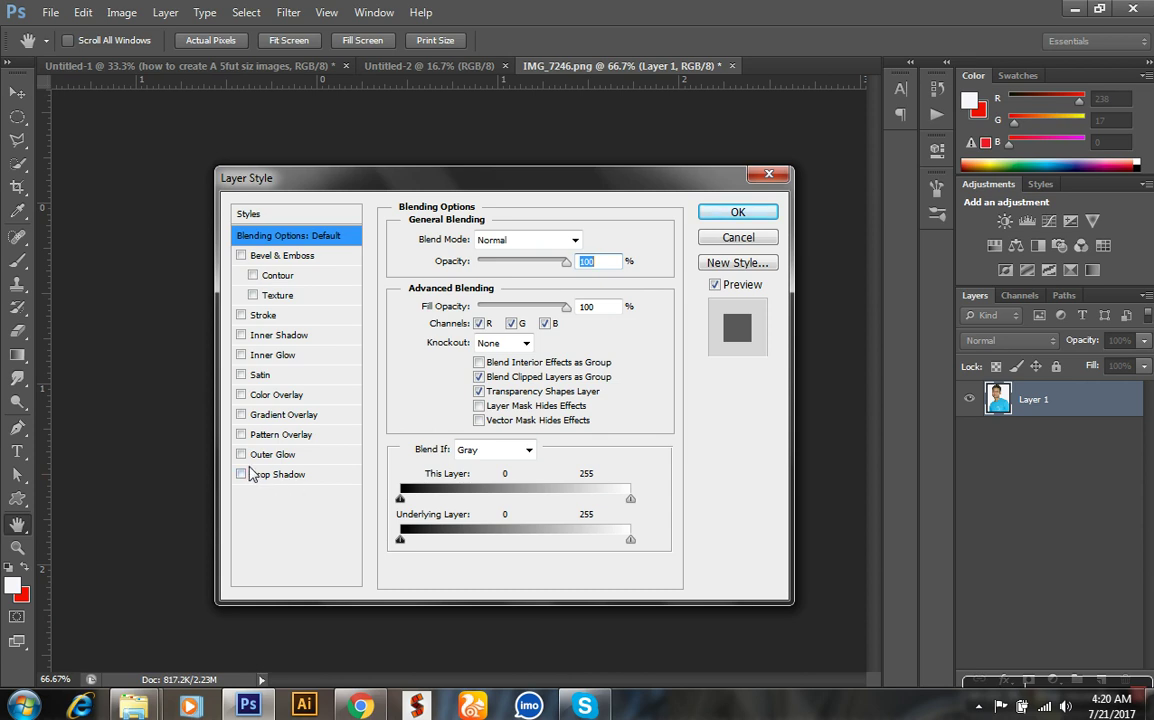
Add a 2 px black outside Stroke layer style to the portrait's Layer 1.
click(241, 315)
click(278, 318)
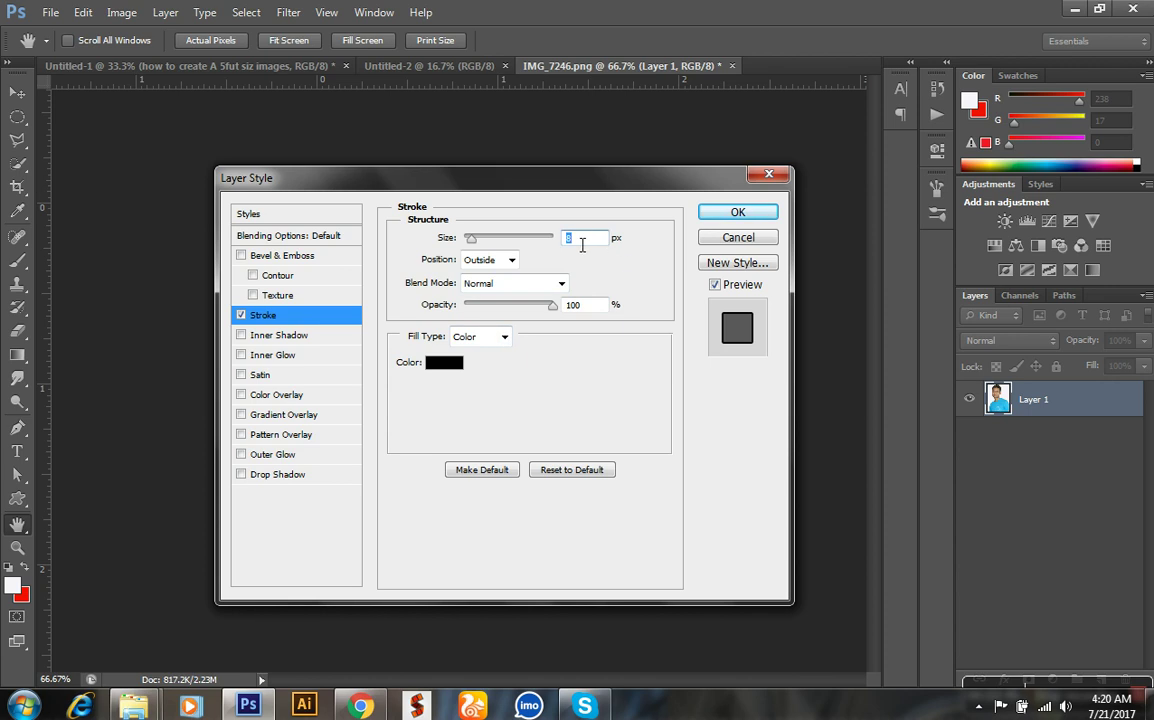
text(2)
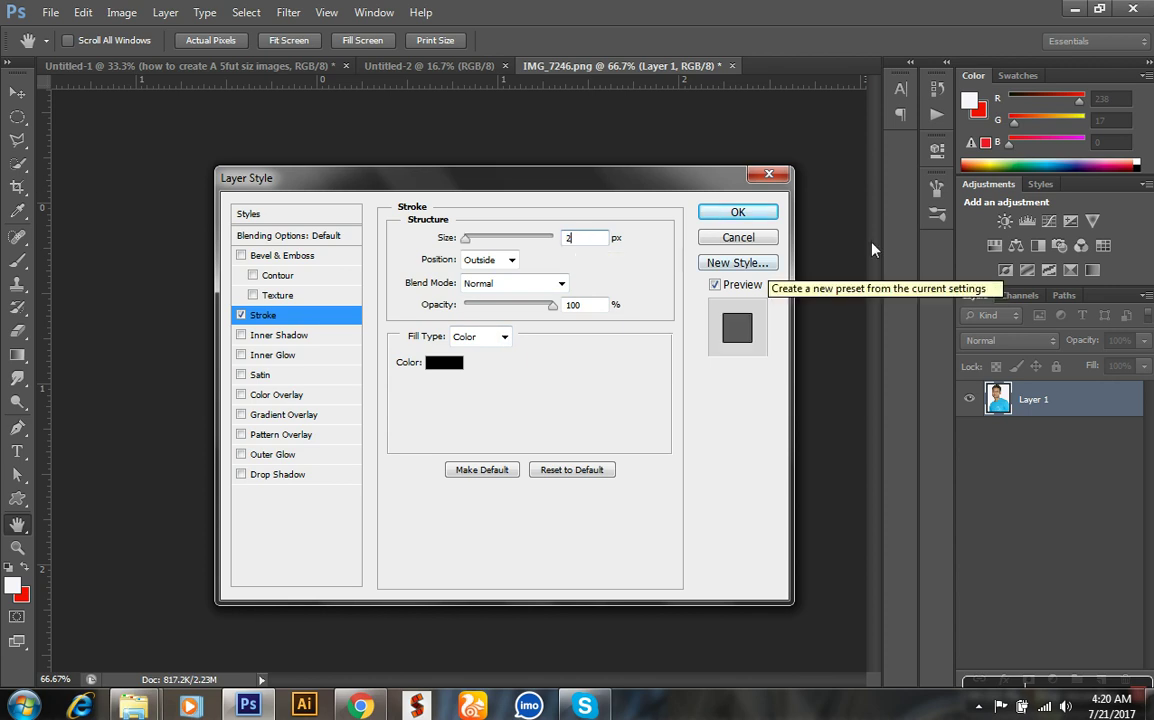
click(776, 215)
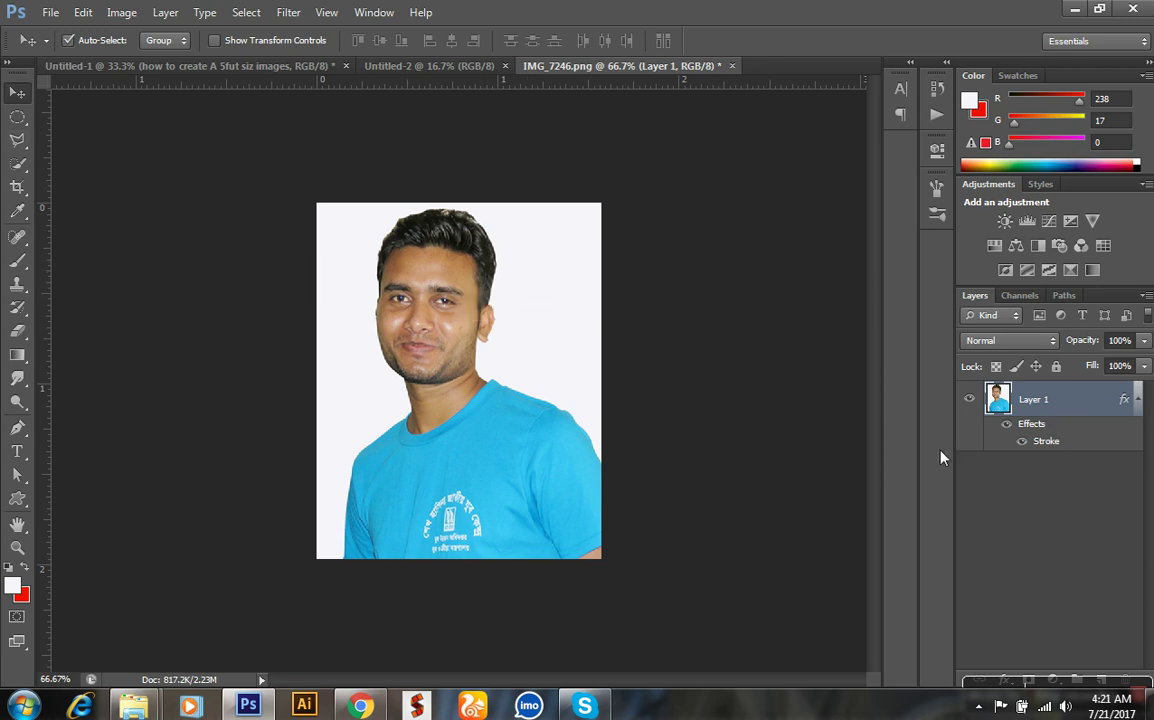
mouse_move(1005, 421)
mouse_down()
mouse_move(365, 292)
mouse_move(1013, 408)
mouse_up()
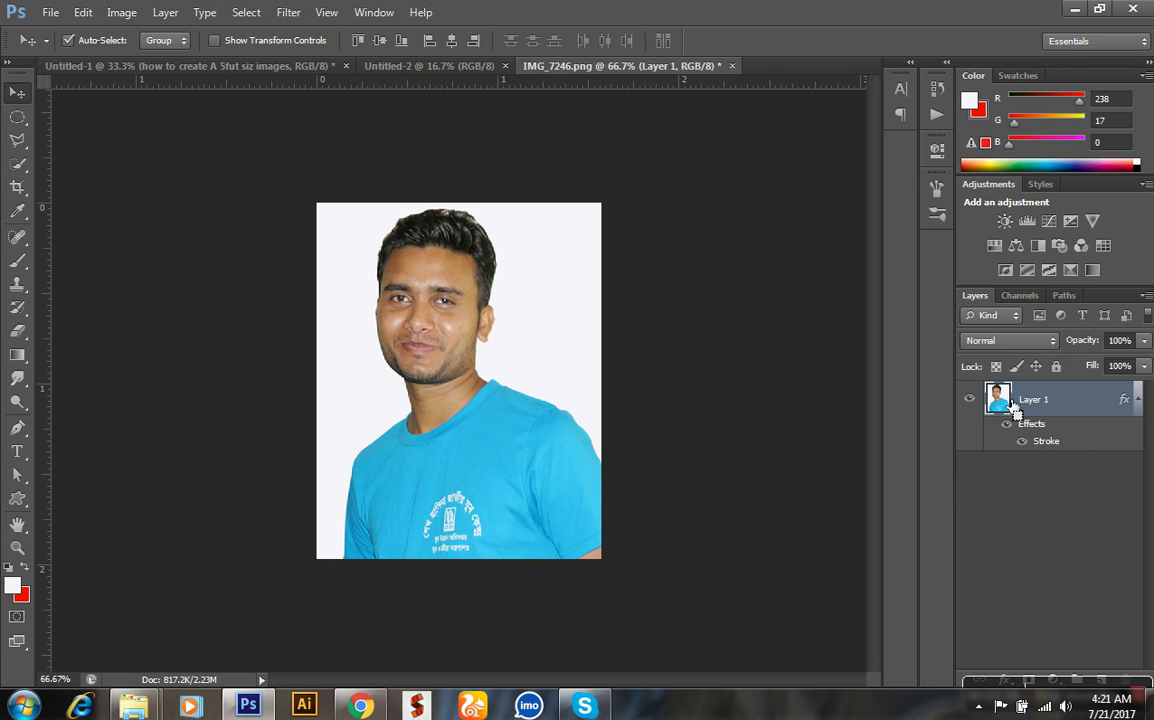
click(15, 117)
Marquee-select the whole bordered portrait and drag it onto the Untitled-2 A4 sheet.
click(64, 115)
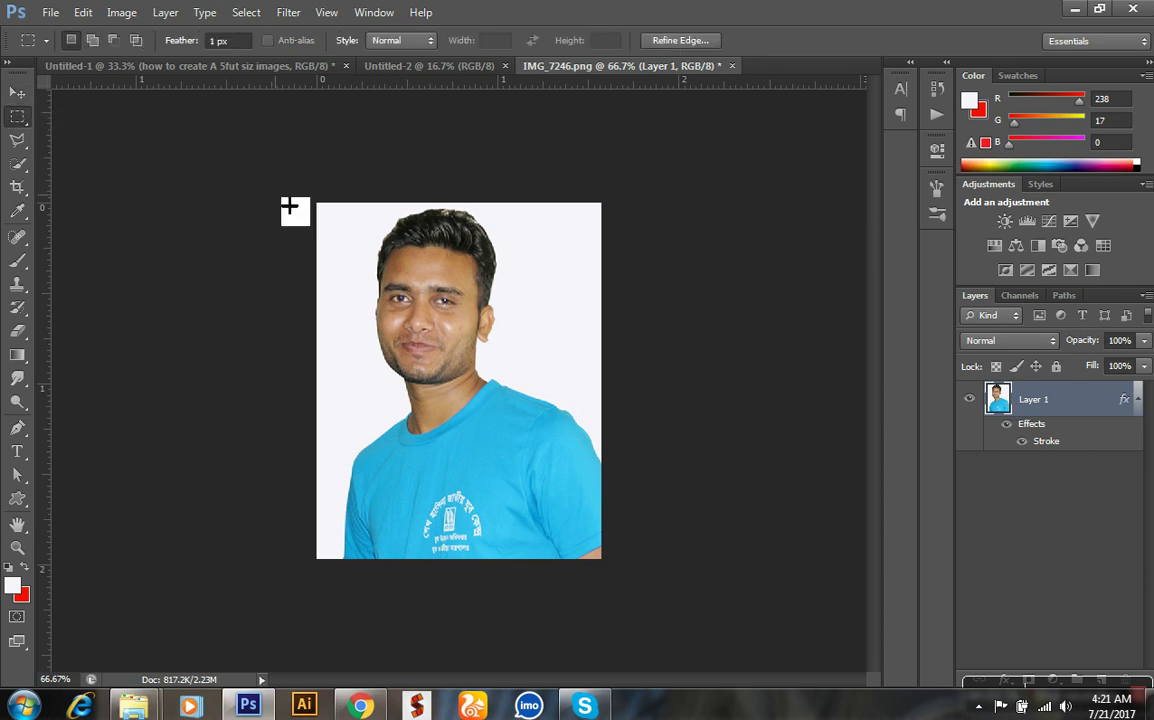
drag(321, 207, 705, 592)
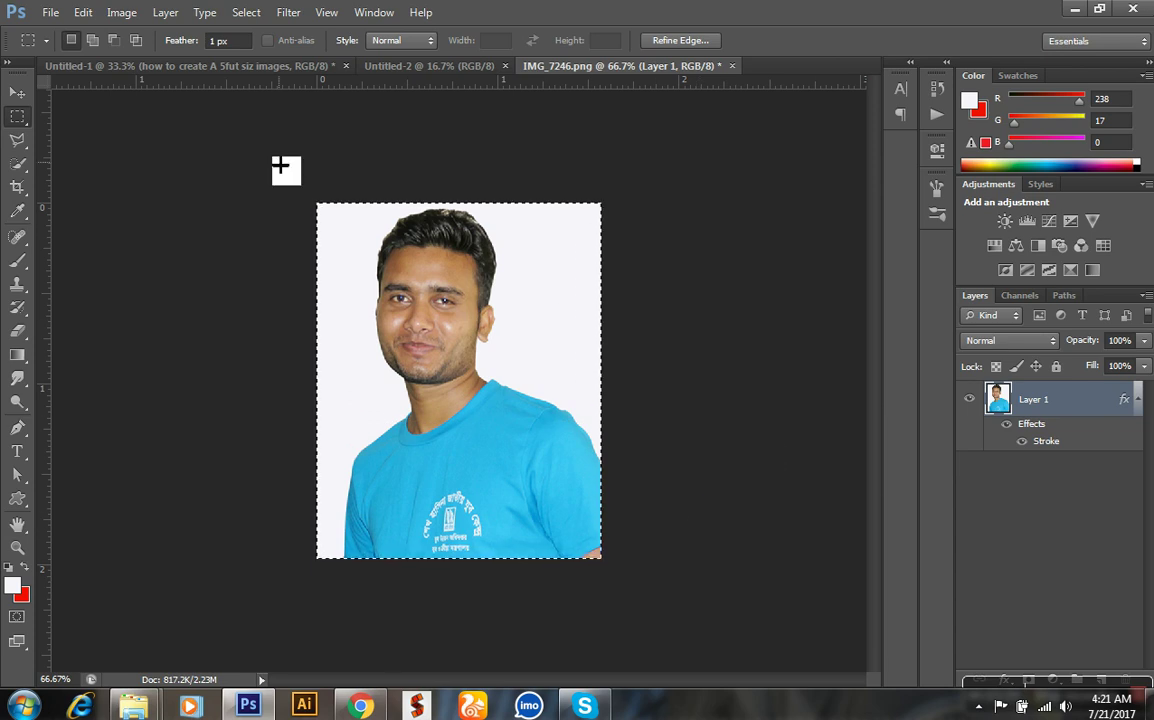
click(19, 95)
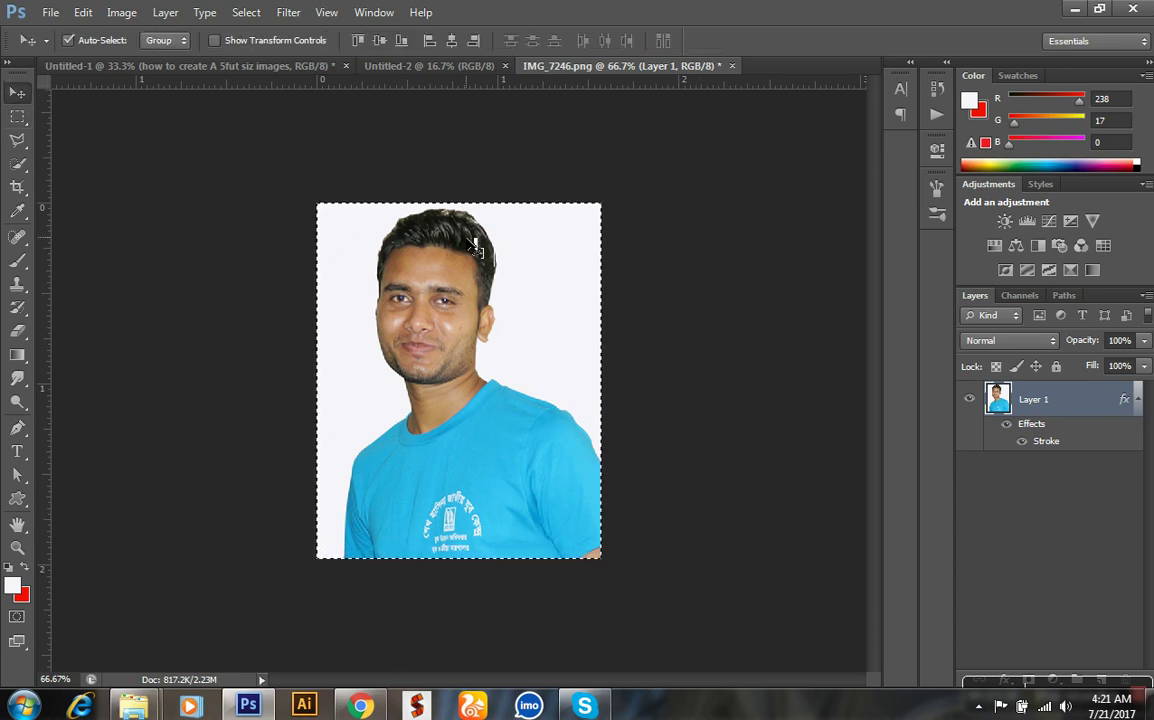
drag(492, 262, 583, 85)
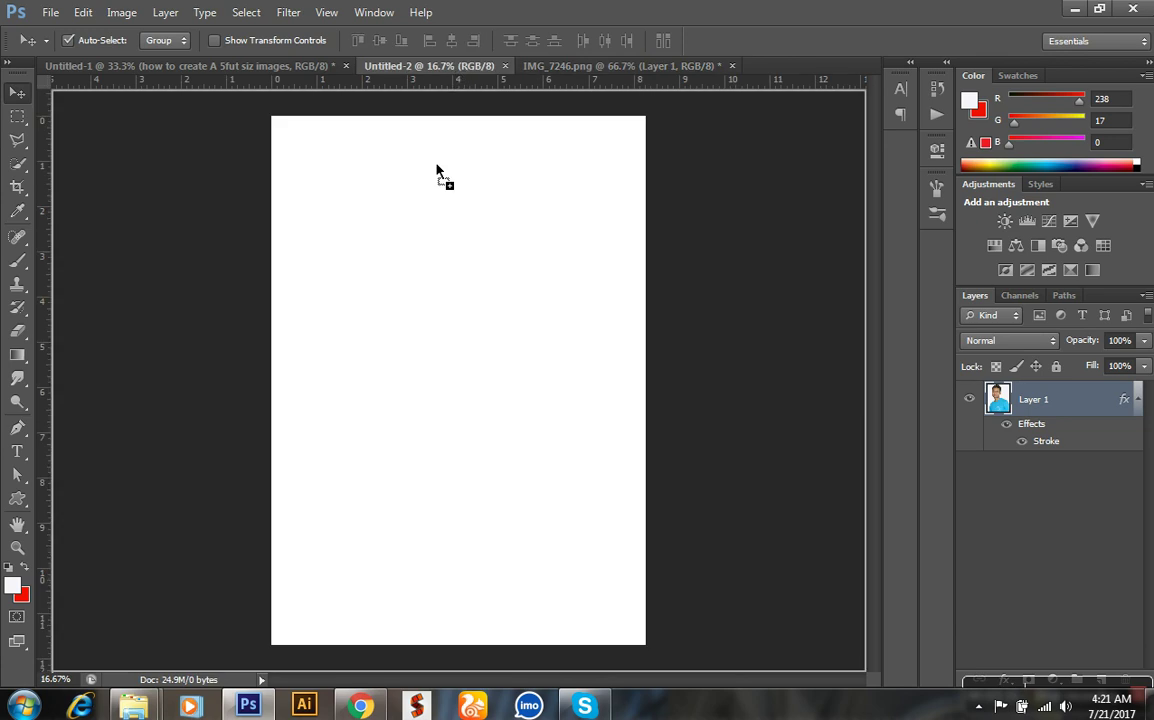
mouse_move(460, 79)
mouse_down()
mouse_move(407, 228)
mouse_move(327, 153)
mouse_up()
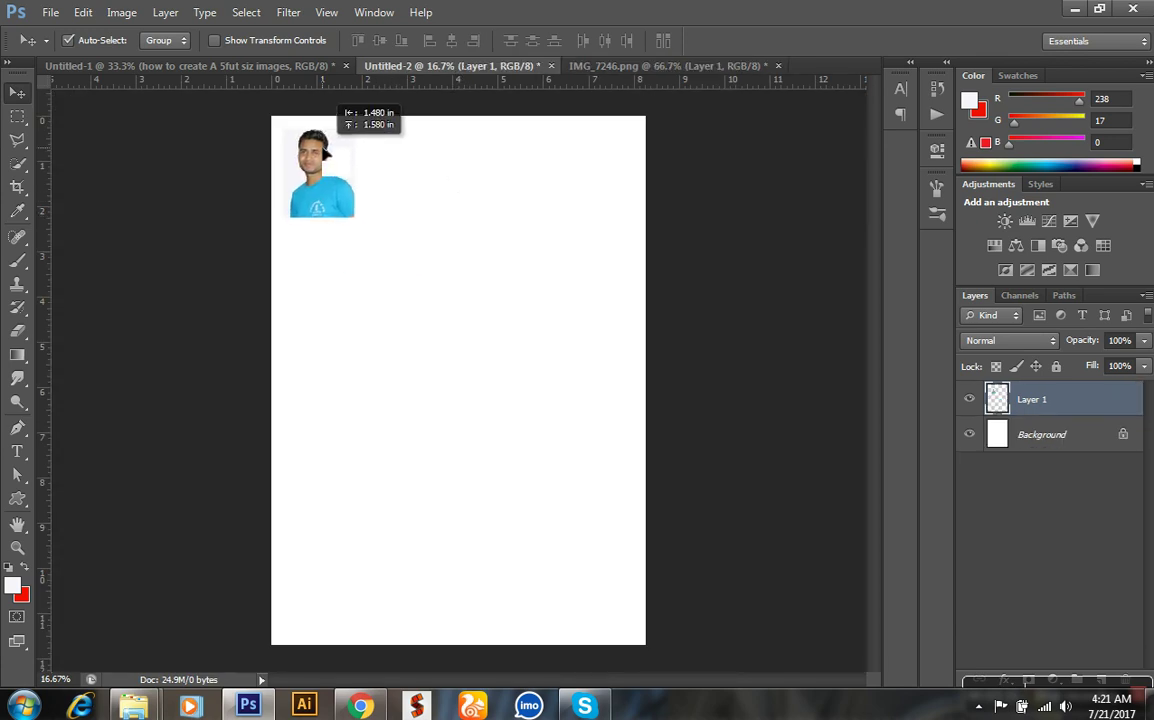
Fit the portrait into the sheet's top-left corner with small drags and Shift+arrow nudges.
drag(327, 153, 324, 149)
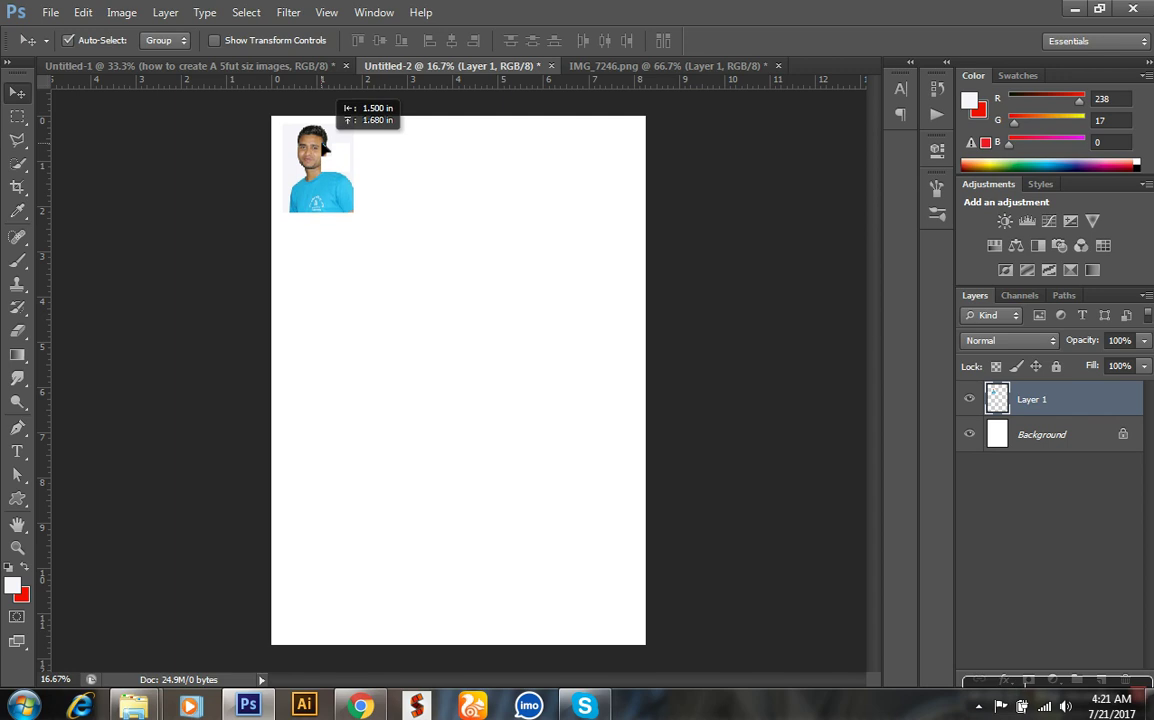
drag(323, 148, 318, 152)
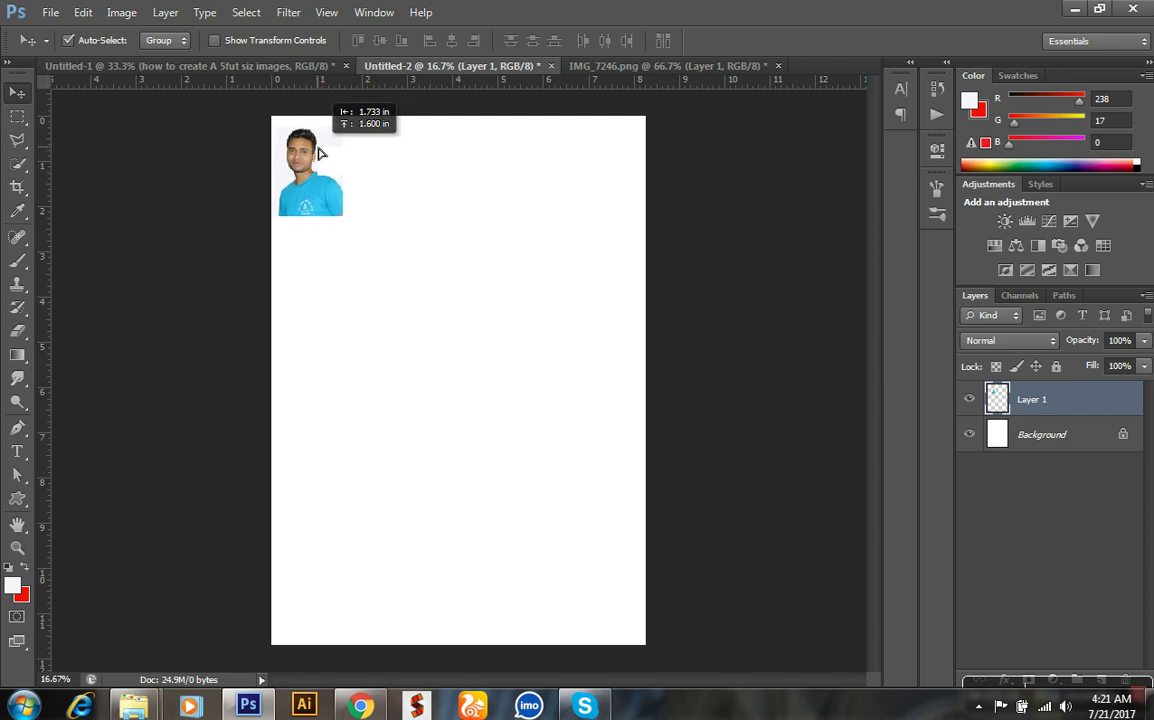
drag(340, 134, 347, 131)
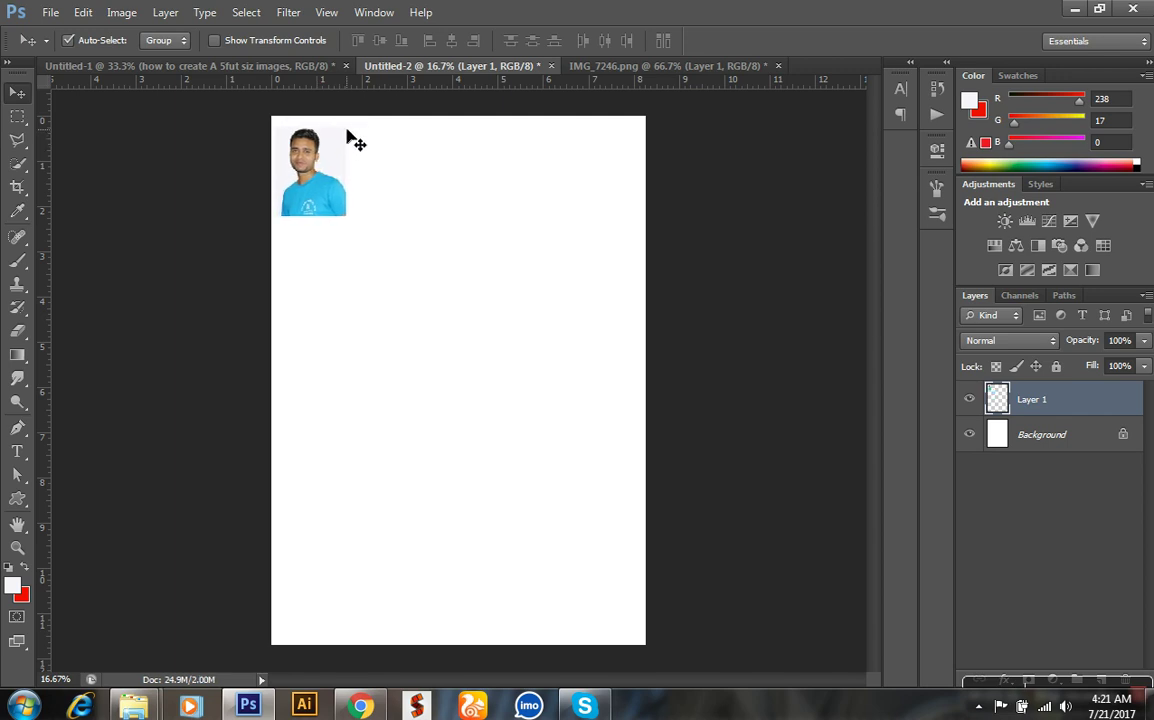
key(shift+Up)
key(shift+Up)
key(shift+Up)
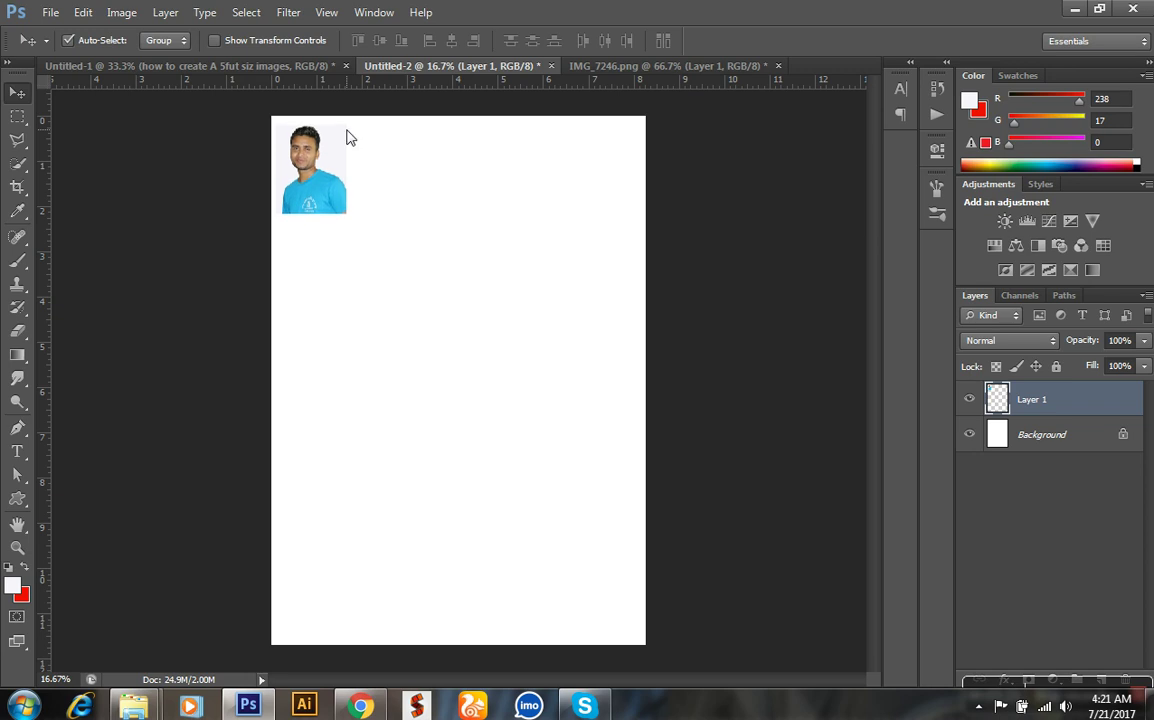
key(shift+Right)
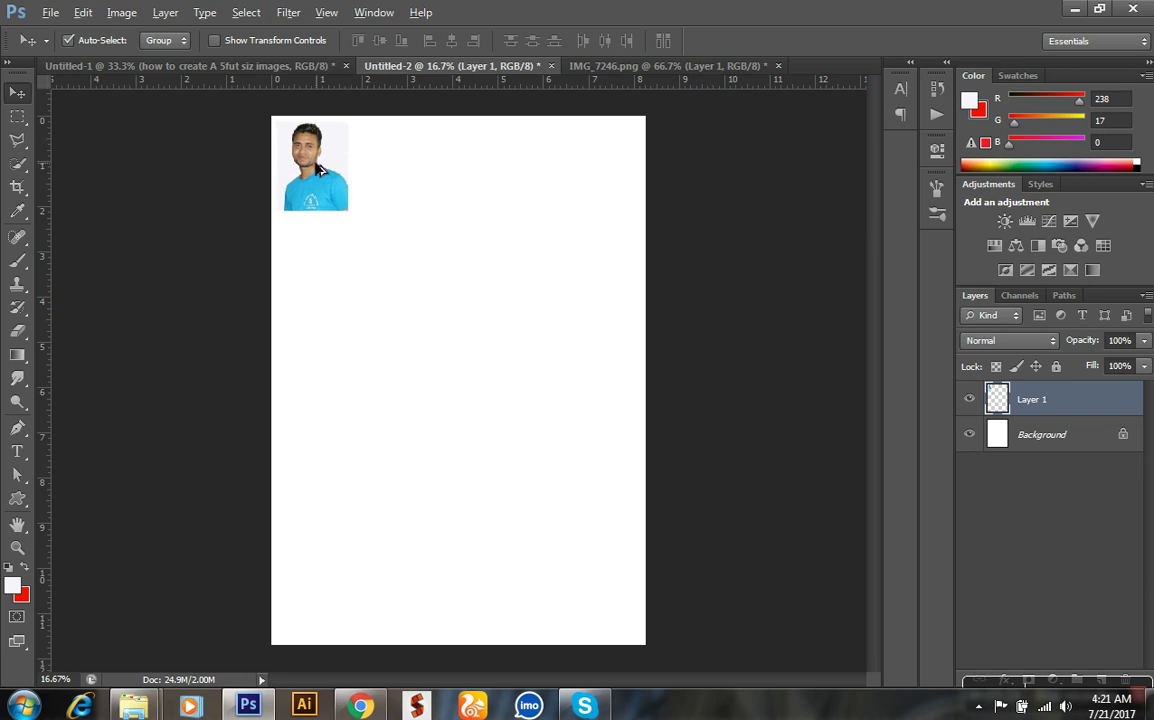
Alt-drag three copies of the portrait rightward to form a row of four across the top.
drag(320, 172, 388, 172)
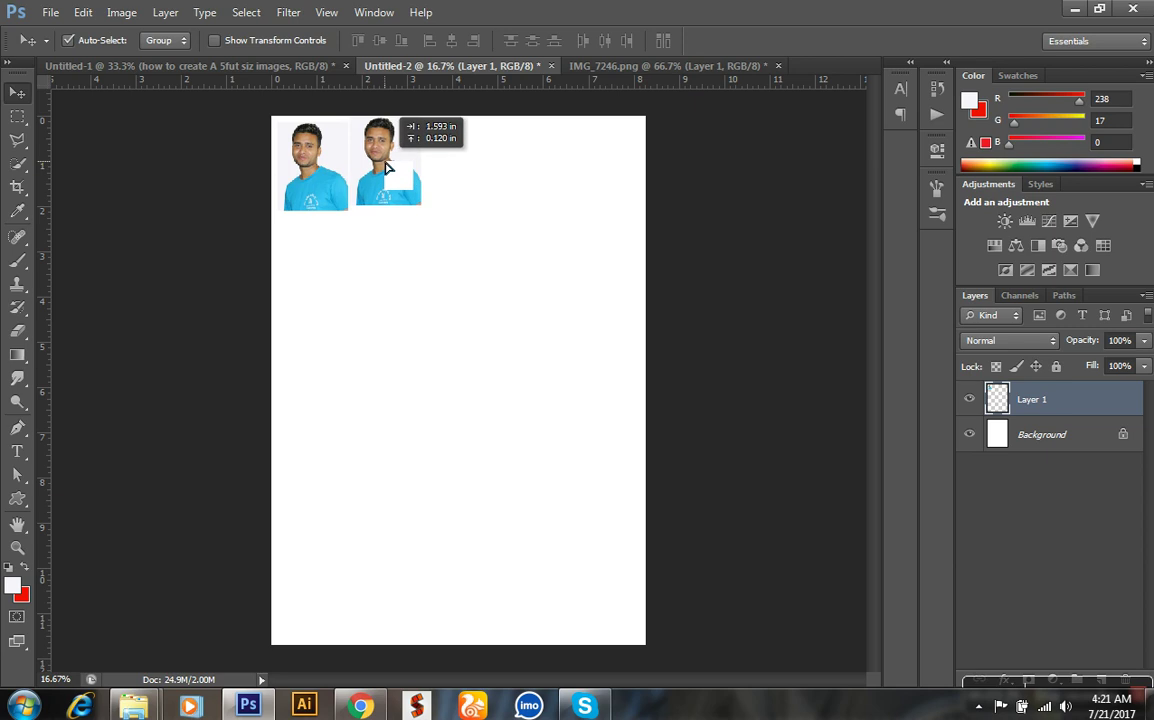
drag(388, 172, 483, 178)
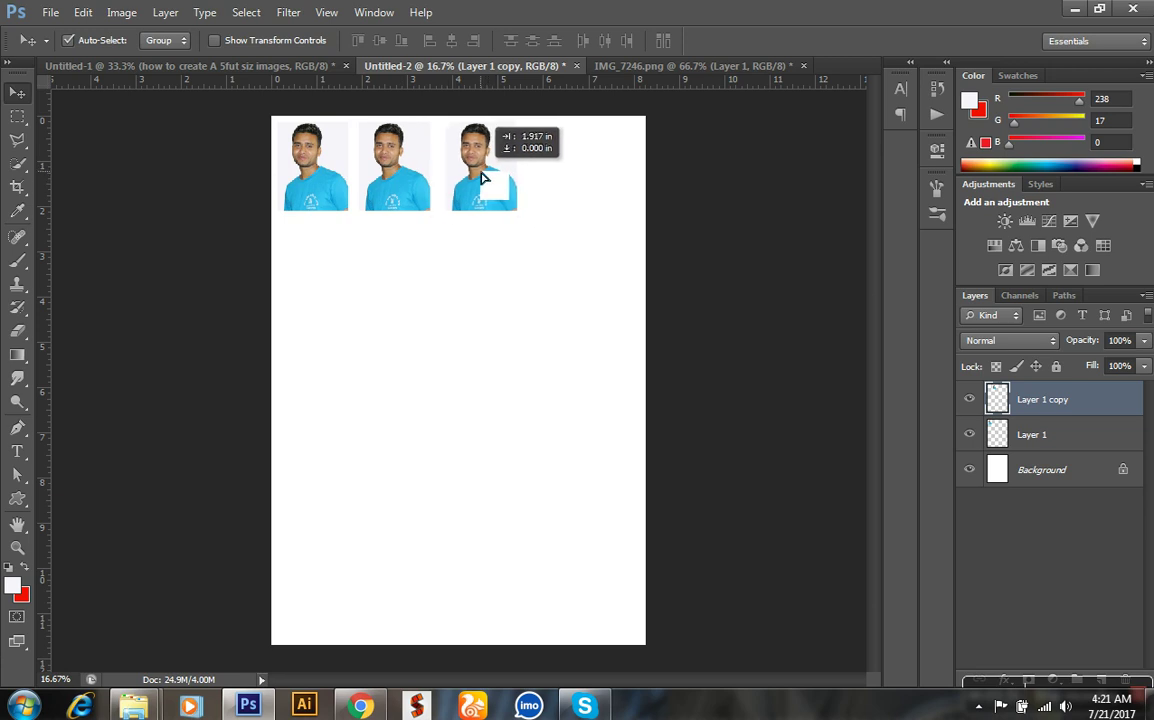
drag(483, 178, 480, 180)
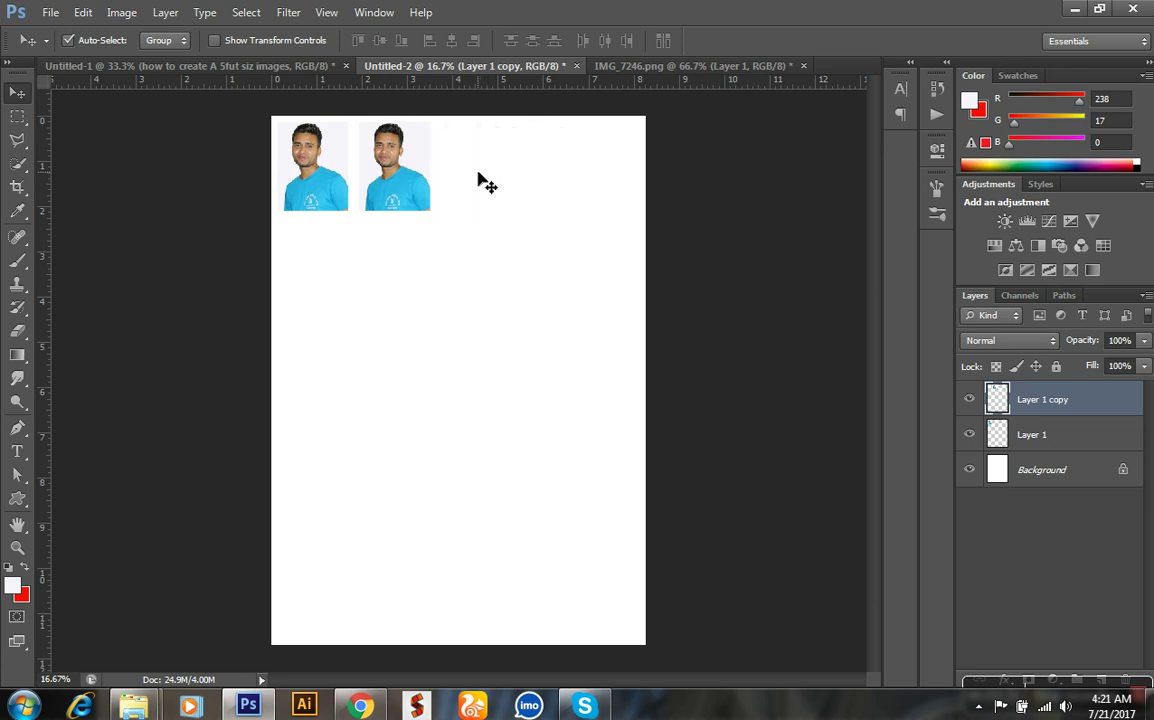
drag(416, 176, 503, 178)
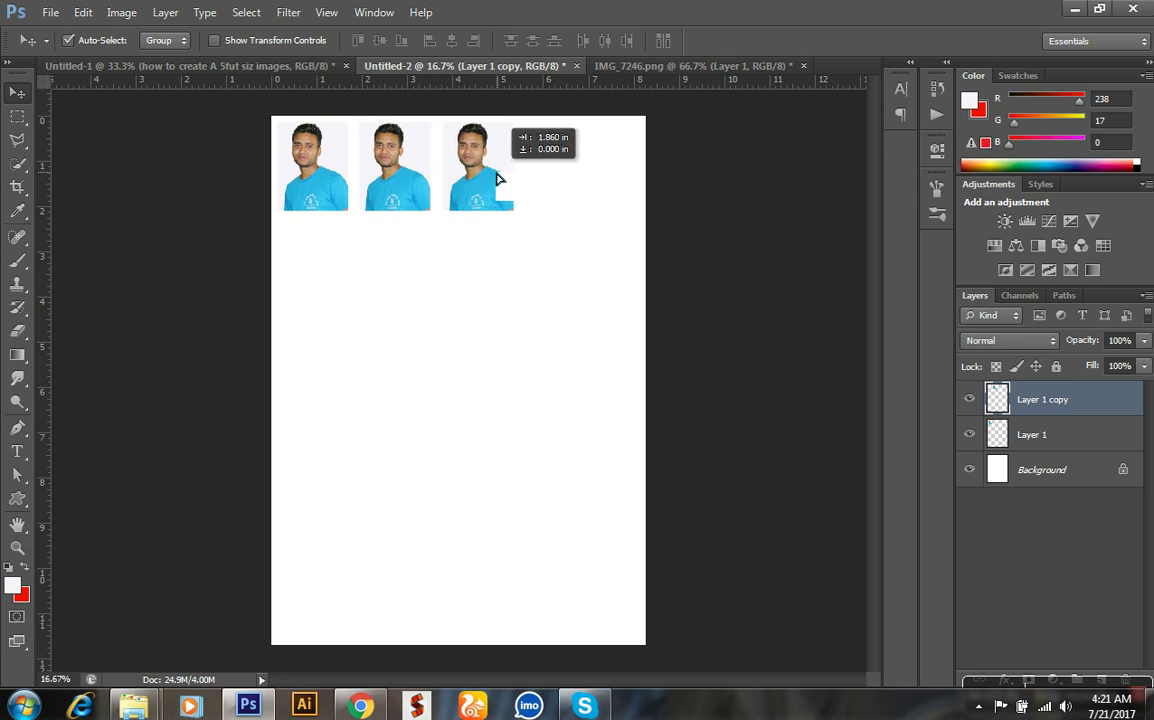
drag(503, 178, 505, 183)
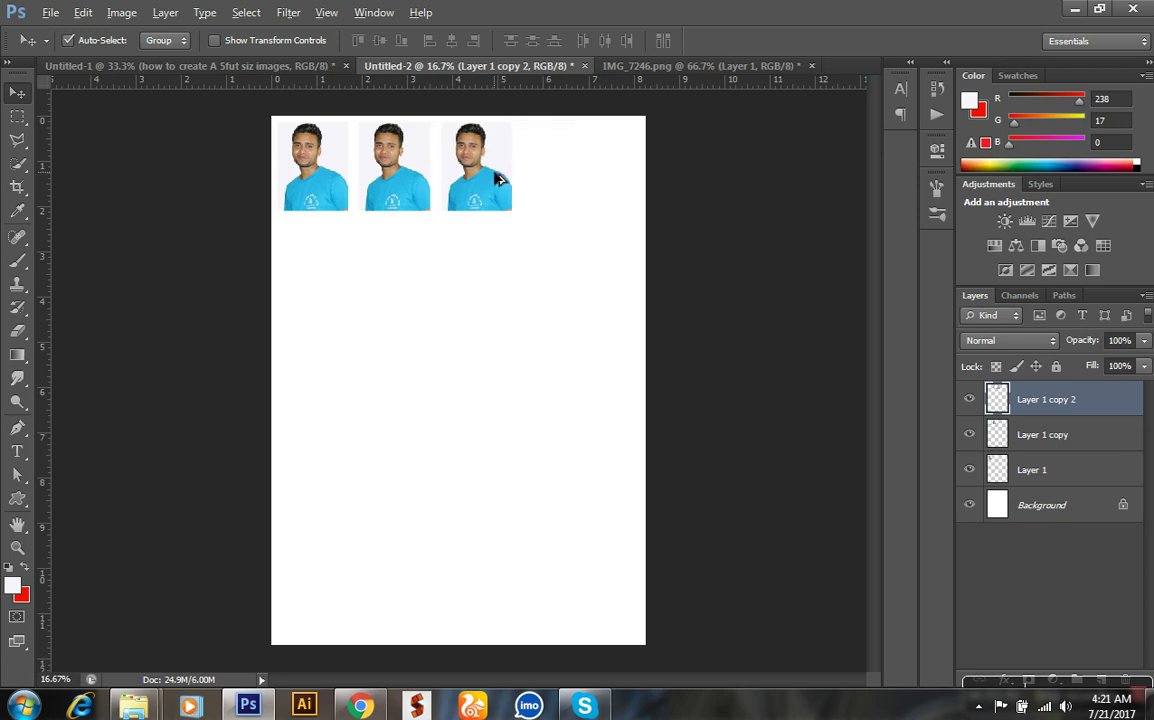
click(528, 177)
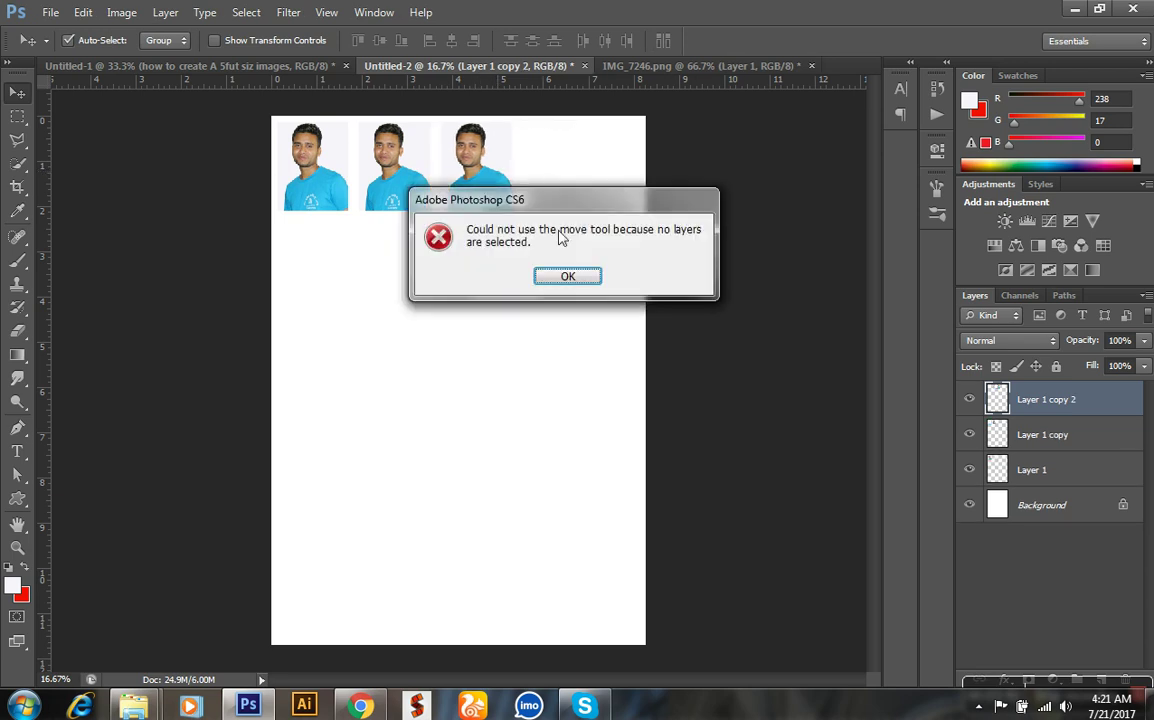
click(588, 279)
drag(484, 185, 567, 189)
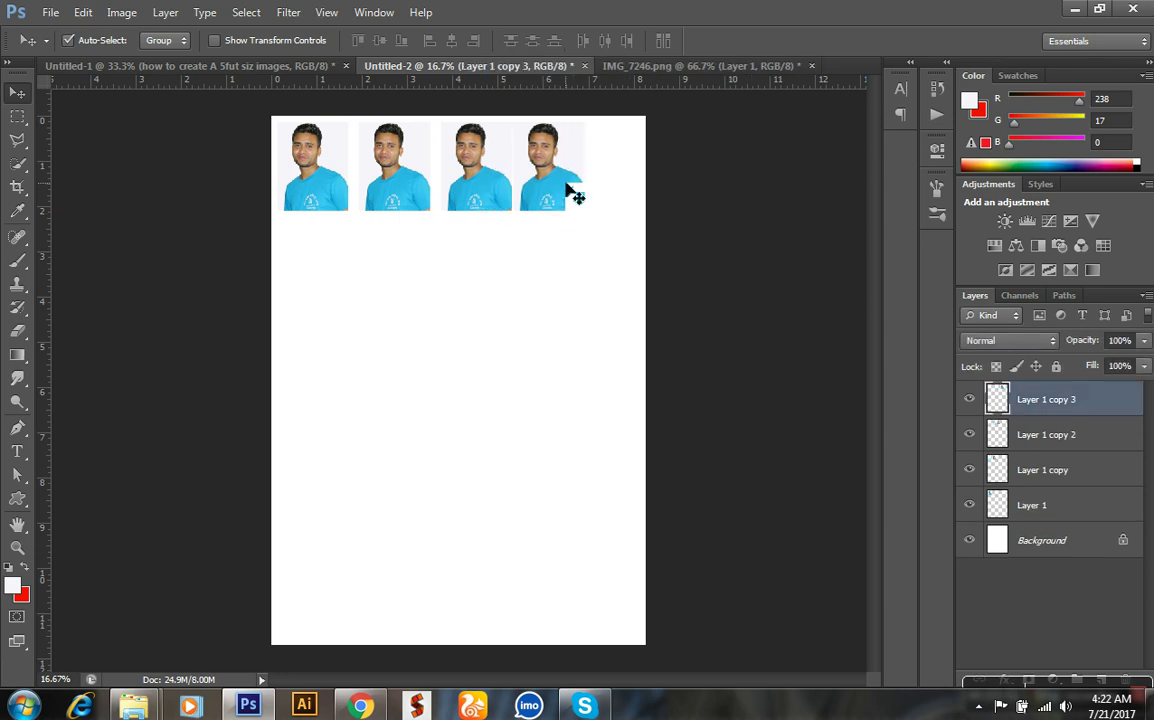
key(shift+Right)
key(shift+Right)
key(shift+Right)
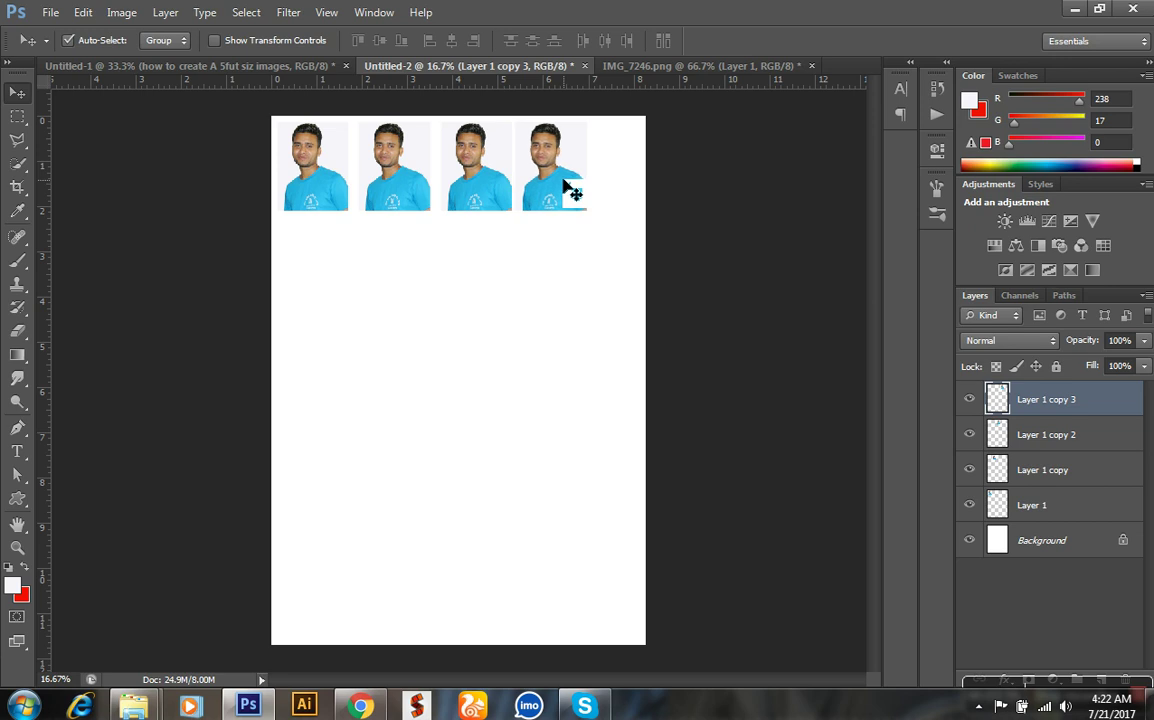
key(shift+Left)
key(shift+Left)
key(shift+Left)
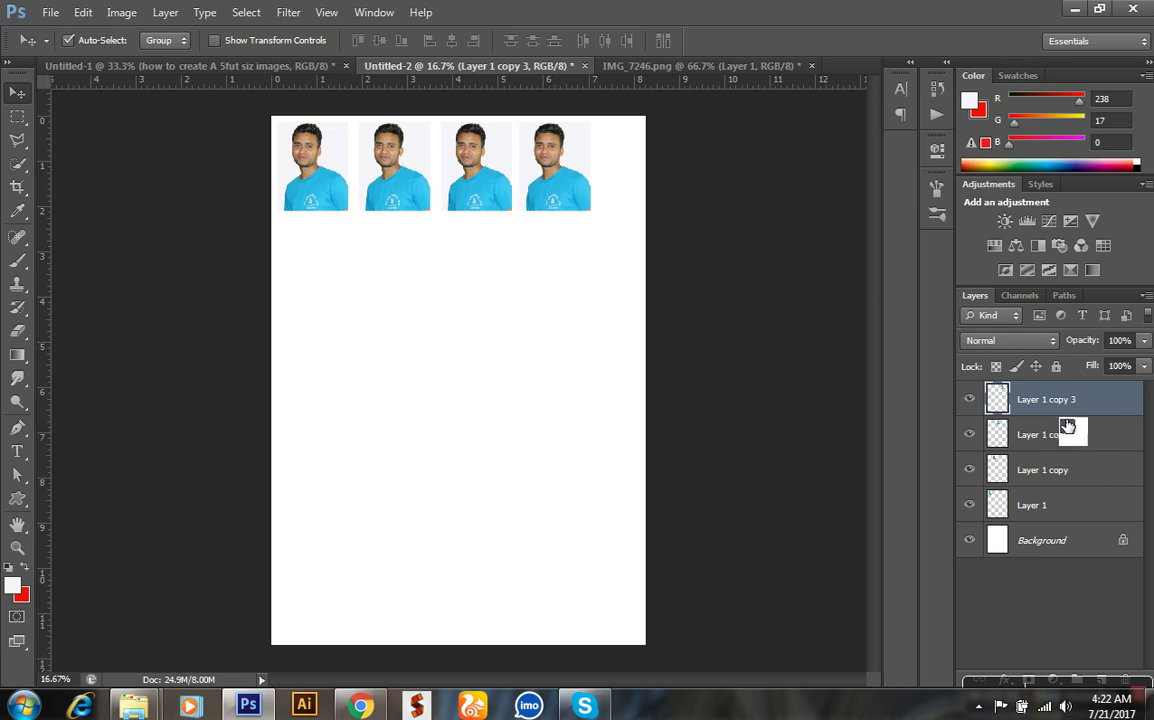
Group the four top-row portrait layers into Group 1 with Ctrl+G.
drag(1063, 423, 1058, 416)
key(ctrl+g)
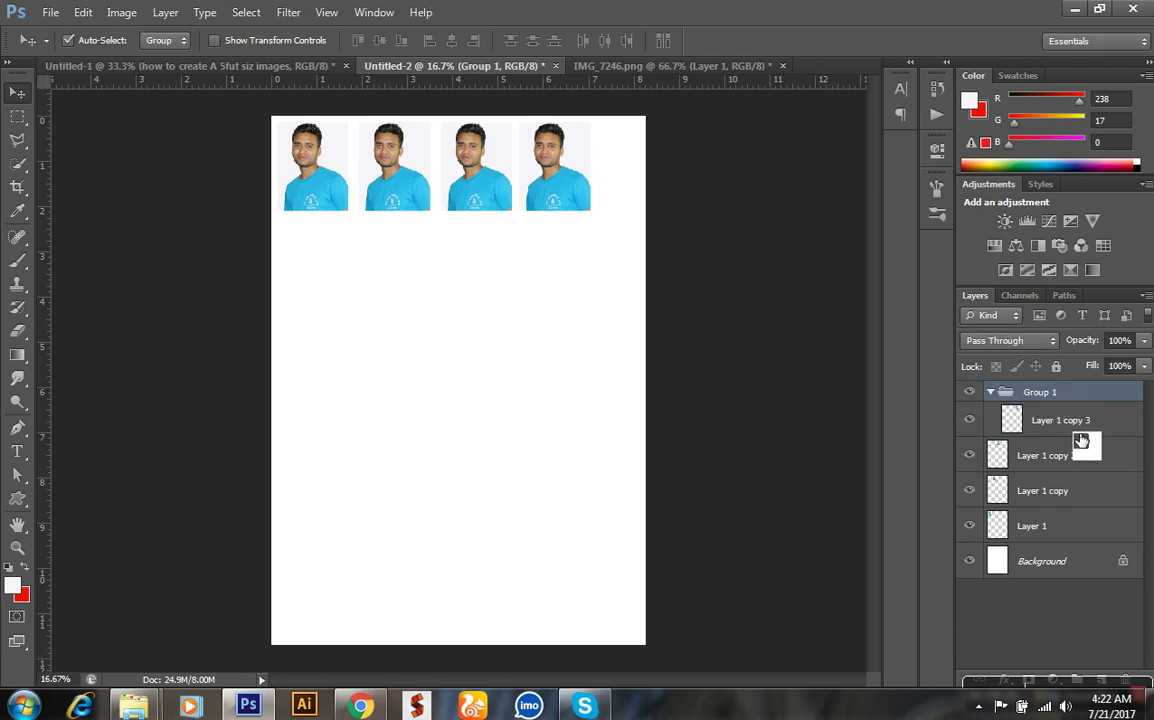
click(990, 392)
drag(1061, 455, 1056, 402)
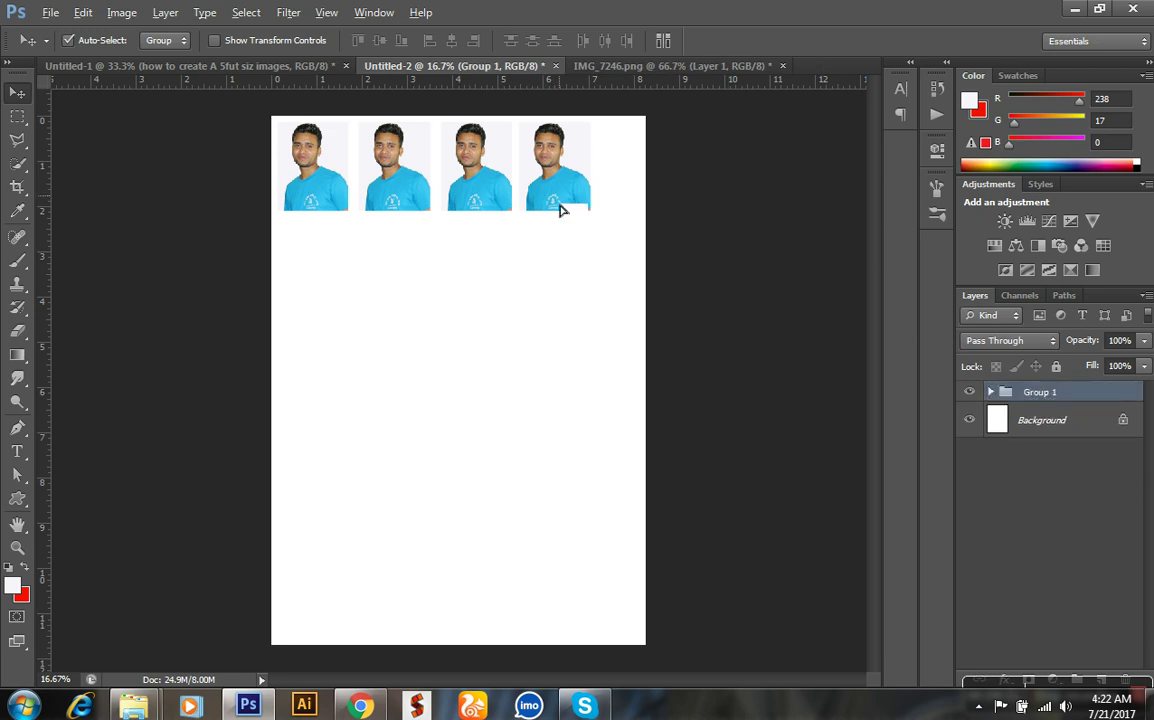
Alt-drag Group 1 down four times, creating five rows of four portraits.
drag(558, 190, 562, 283)
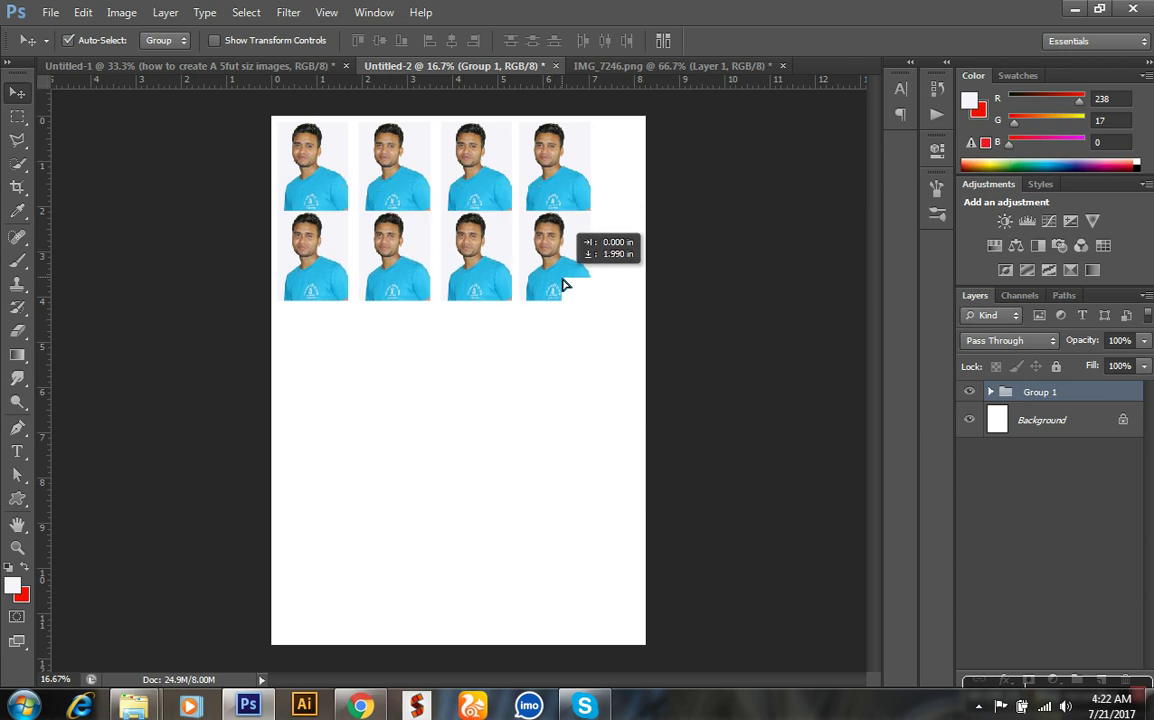
drag(562, 283, 562, 398)
mouse_move(555, 390)
mouse_down()
mouse_move(563, 553)
mouse_move(575, 511)
mouse_move(561, 583)
mouse_up()
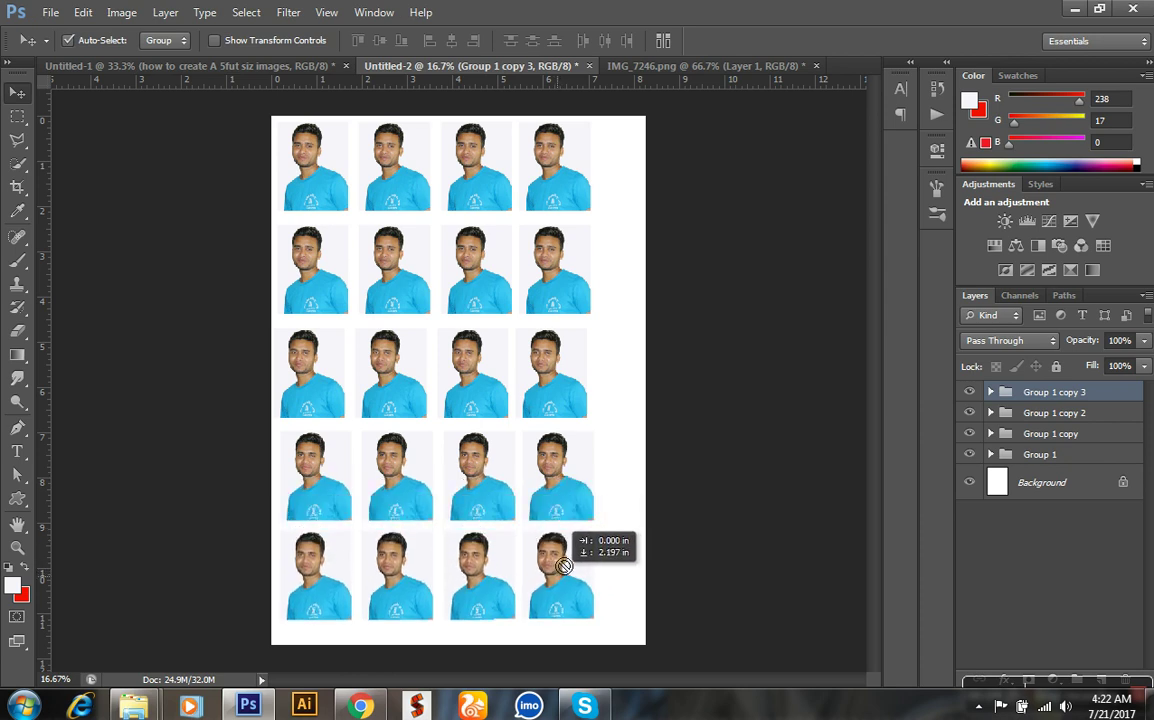
drag(561, 583, 561, 583)
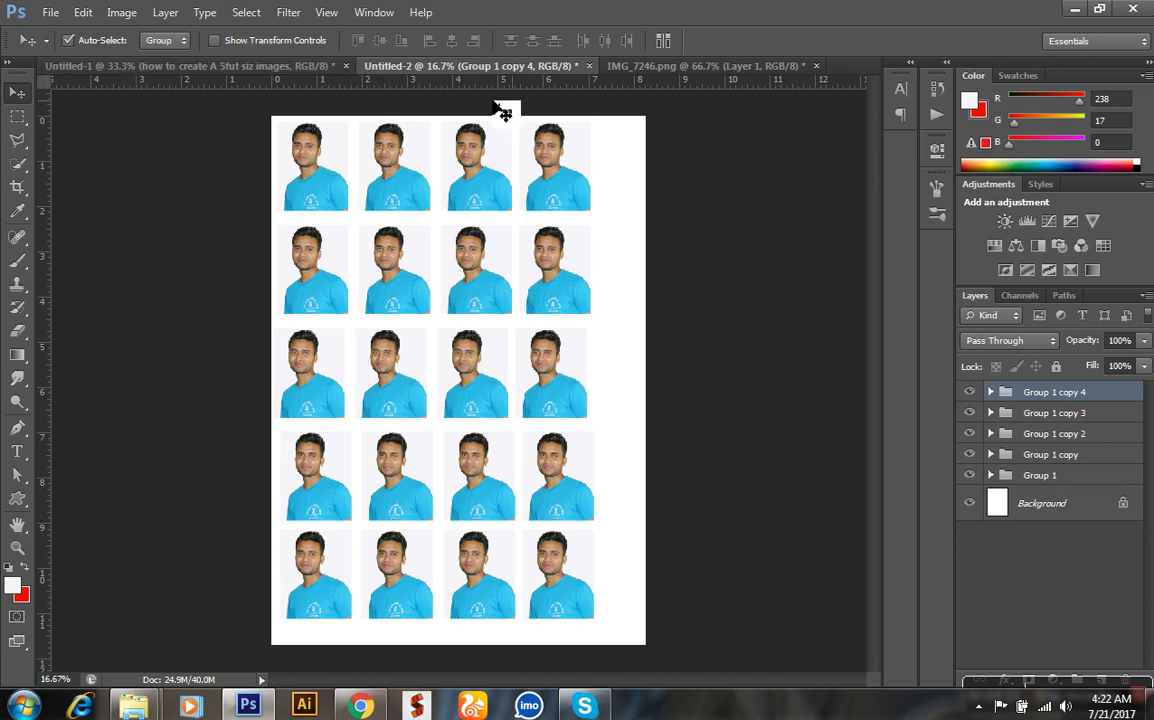
click(57, 14)
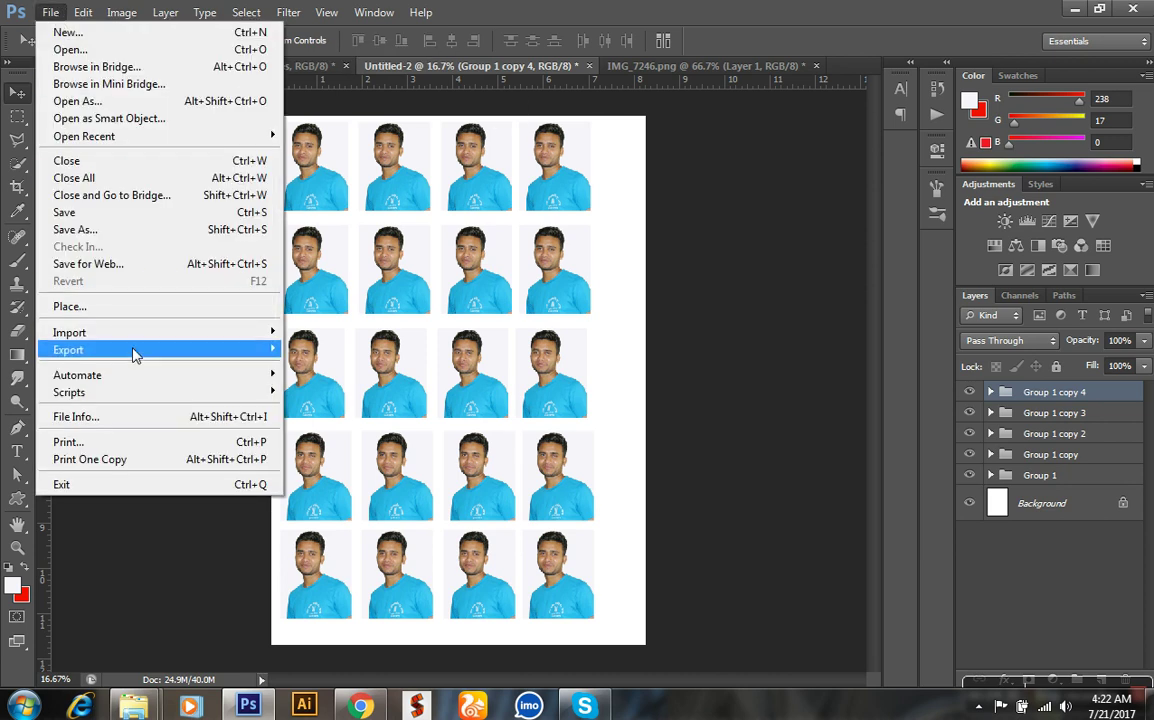
Choose File > Print… to show the Print Settings dialog for the 20-photo sheet.
click(124, 442)
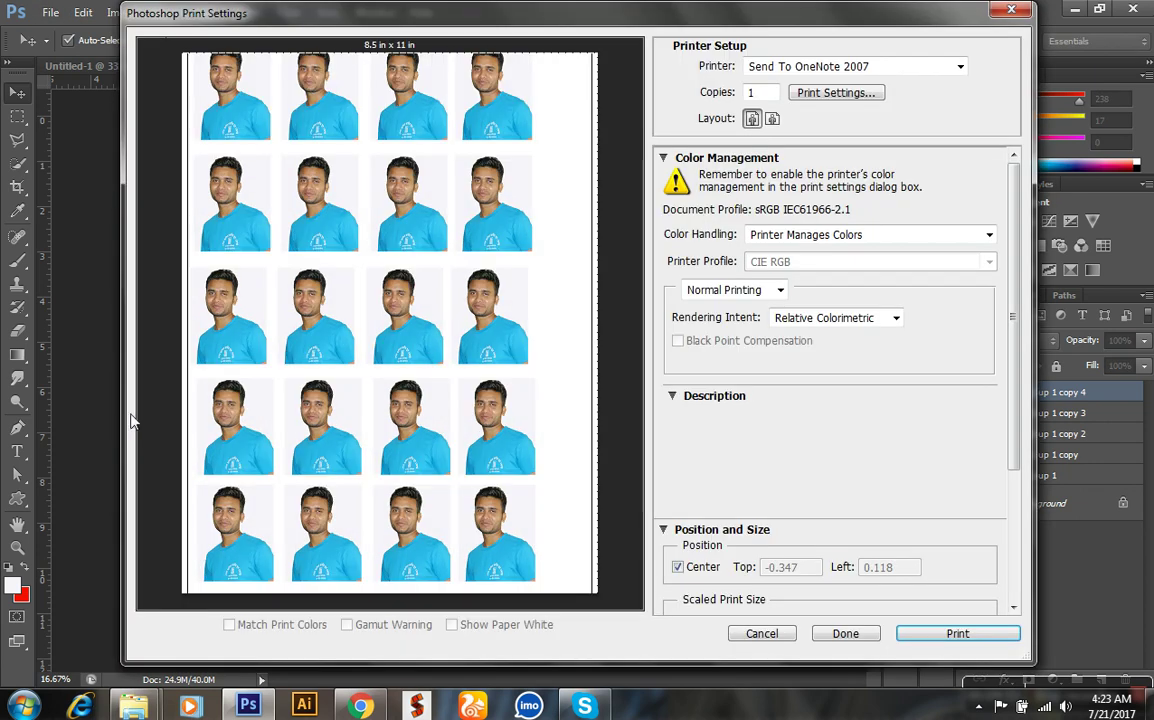
Set the printer paper size to A4 (8.264 × 11.681 in) and close the print settings.
click(862, 96)
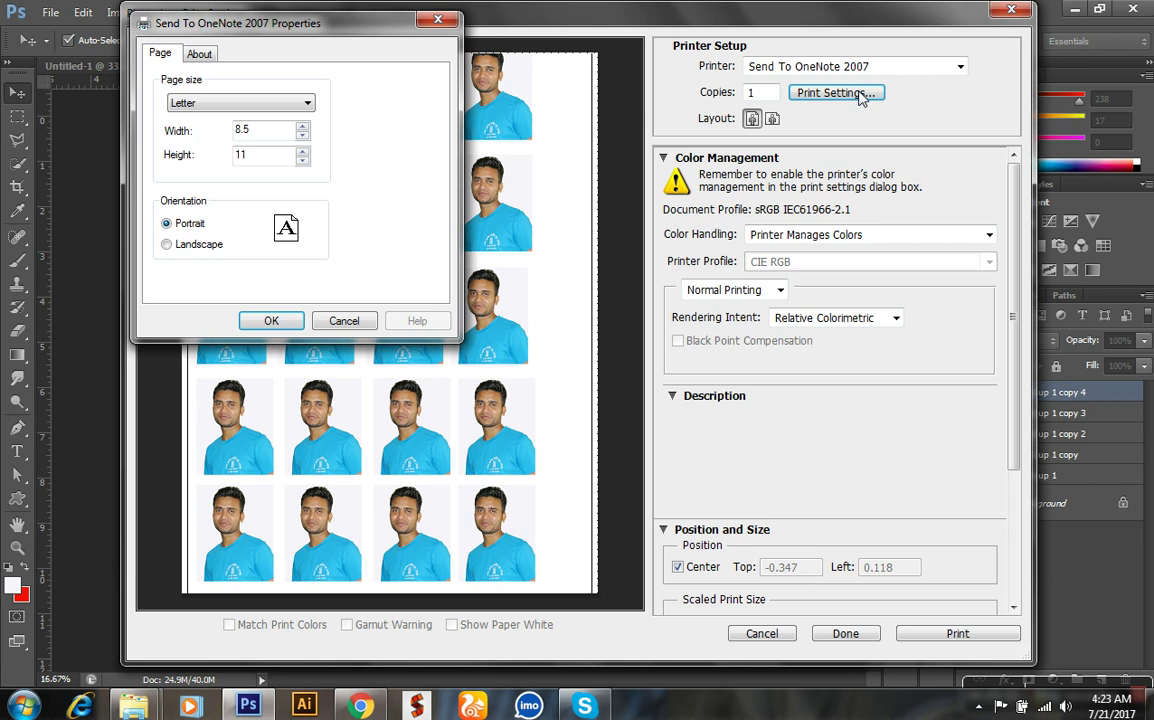
click(281, 106)
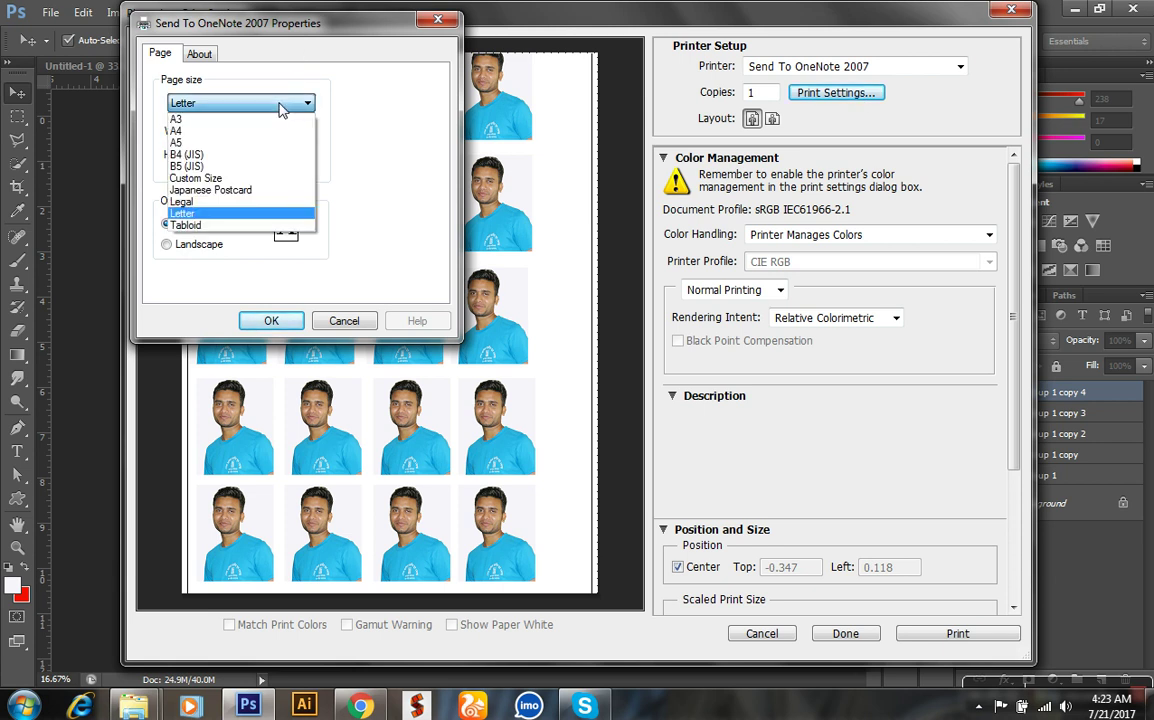
click(205, 130)
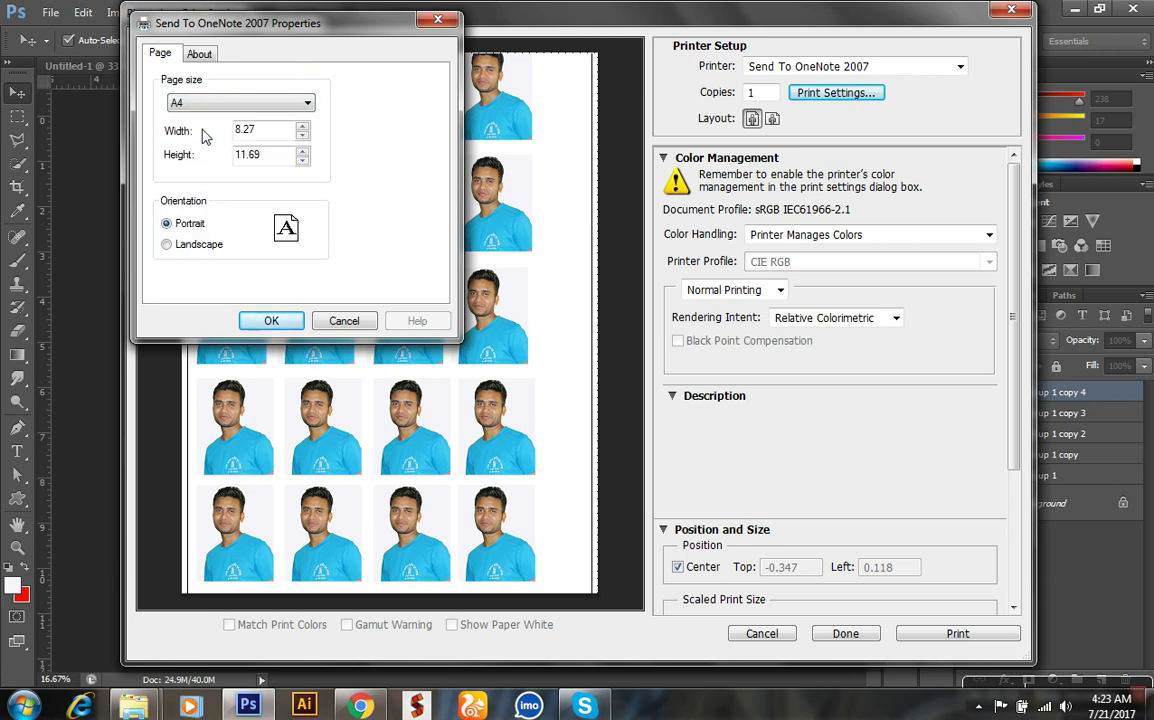
click(271, 320)
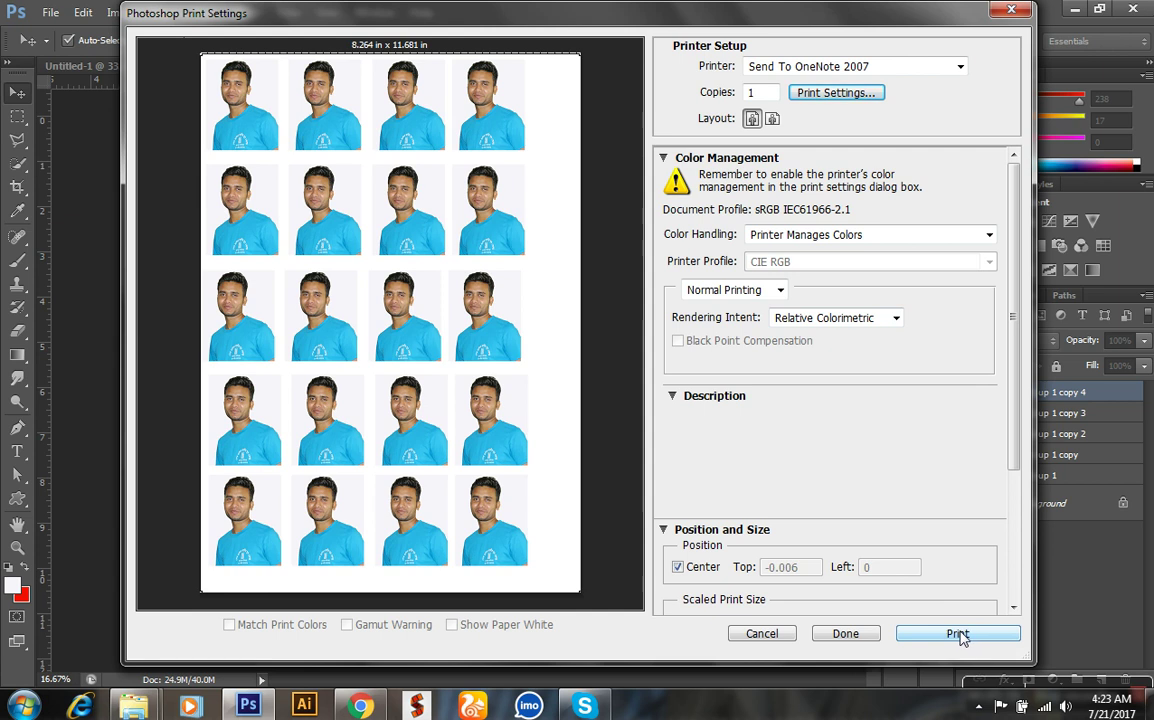
click(1013, 10)
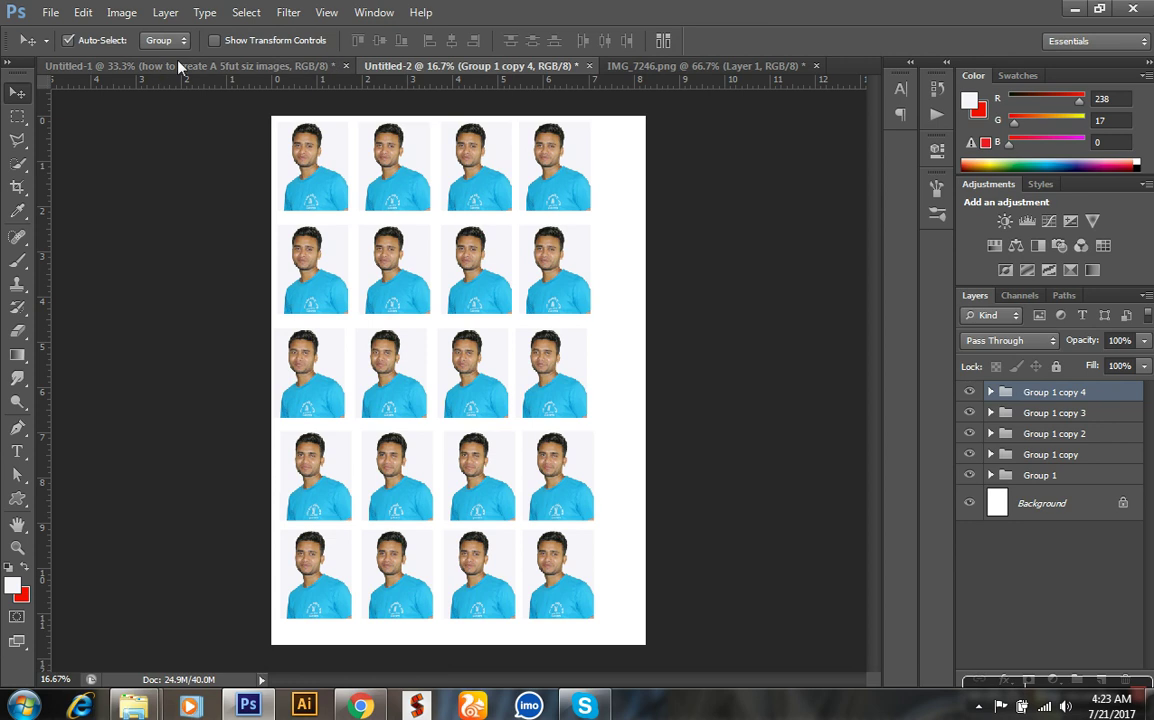
Switch to the Untitled-1 document showing the "how to create" title text.
click(175, 66)
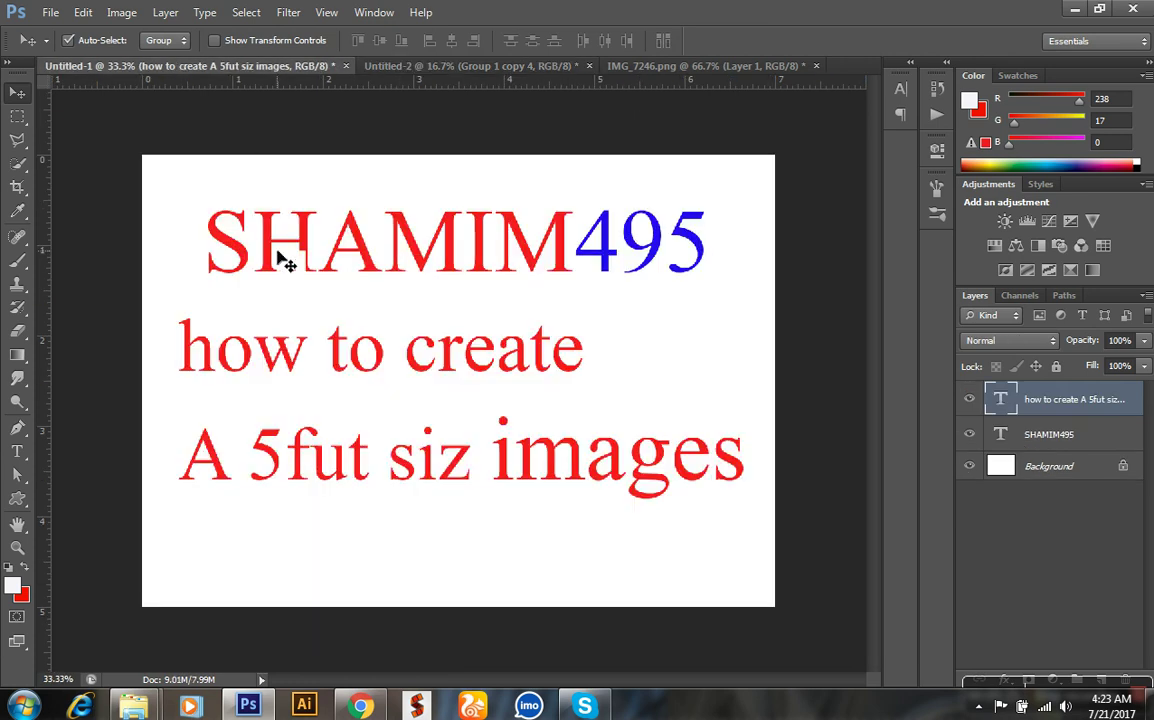